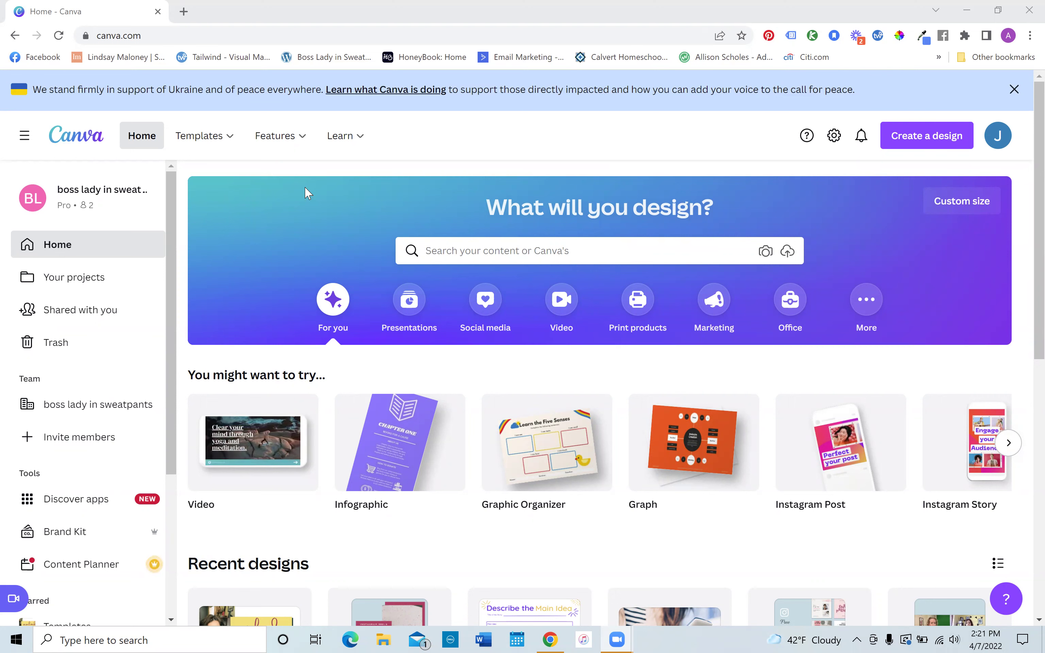
# - Scroll the left sidebar of the new blank Instagram post to browse what it offers
pyautogui.scroll(-3, 378, 170)
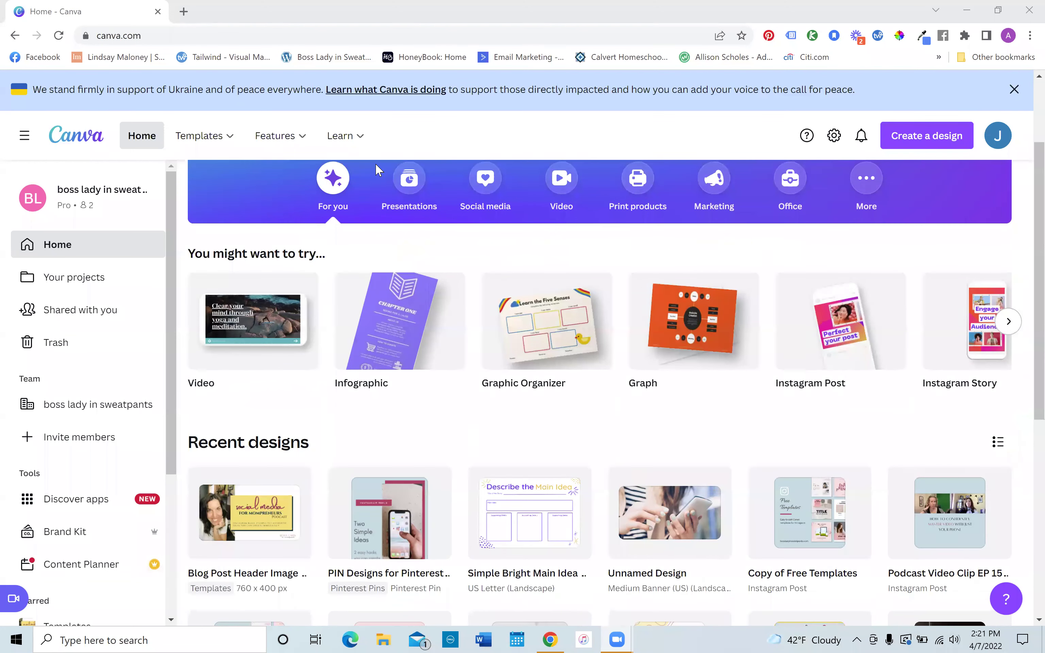
pyautogui.scroll(-2, 375, 165)
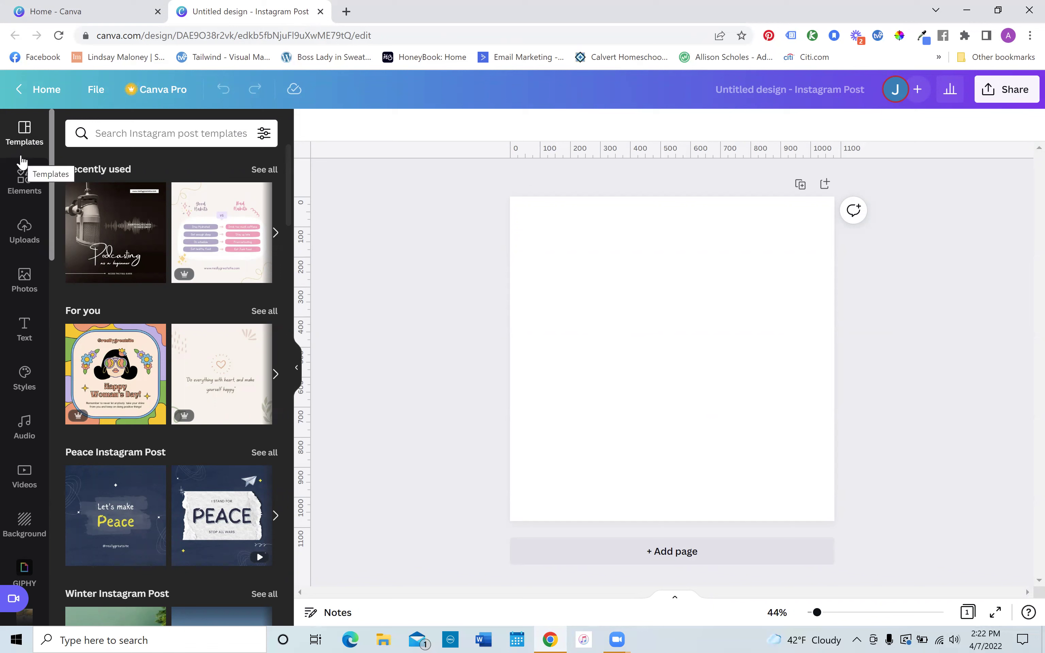
pyautogui.scroll(-8, 21, 162)
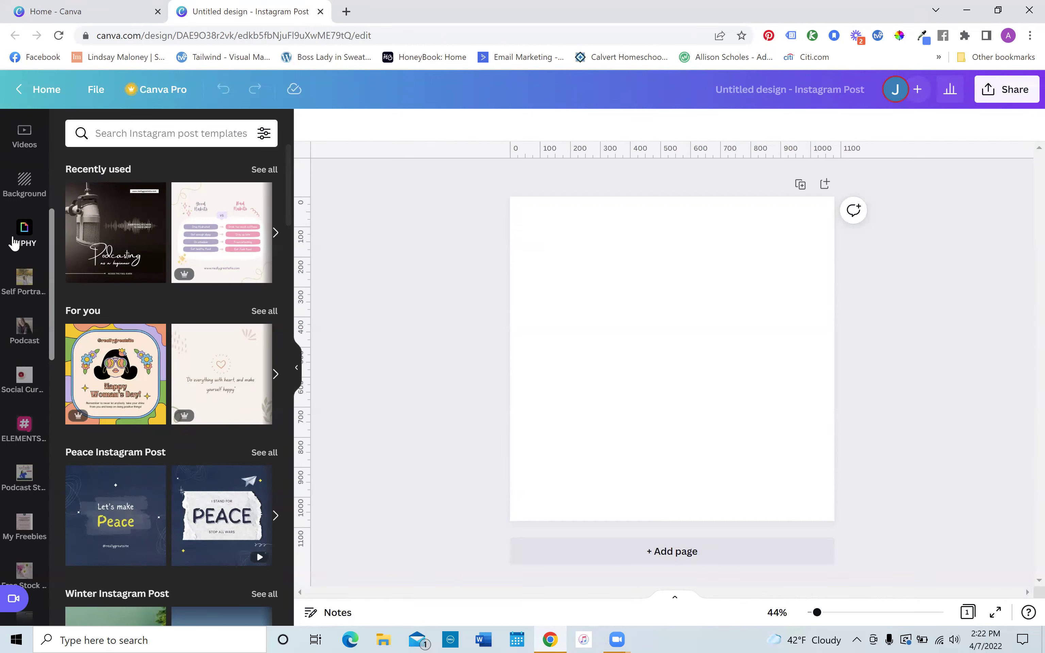
pyautogui.scroll(-15, 27, 233)
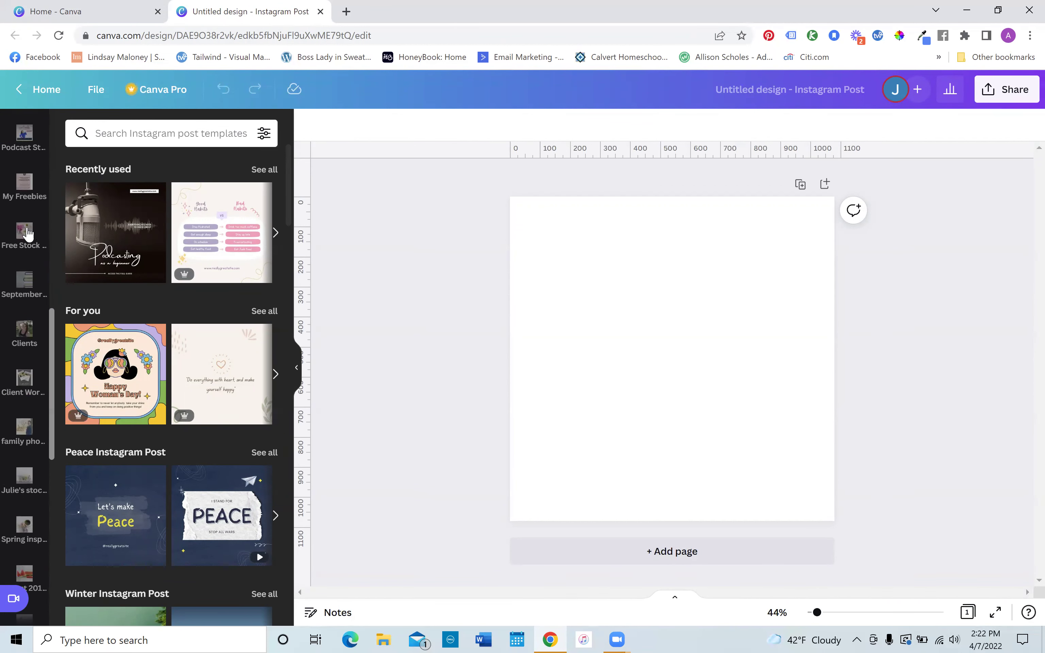
pyautogui.scroll(-3, 27, 234)
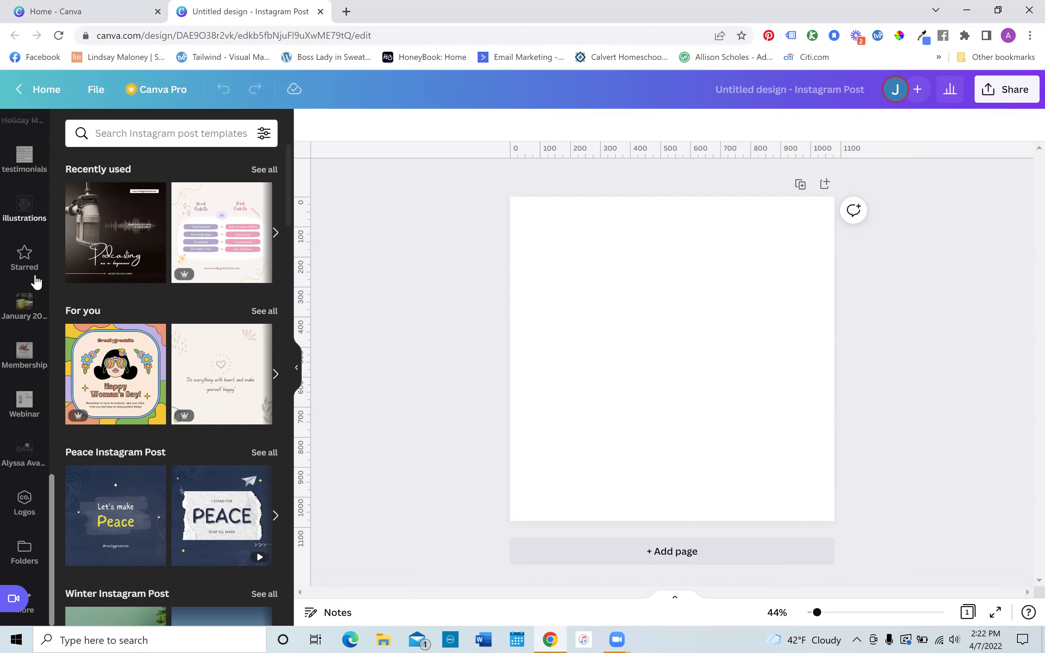
# - Show the More from Canva apps panel with Charts, Bitmoji, GIPHY, Pexels and YouTube
pyautogui.click(35, 614)
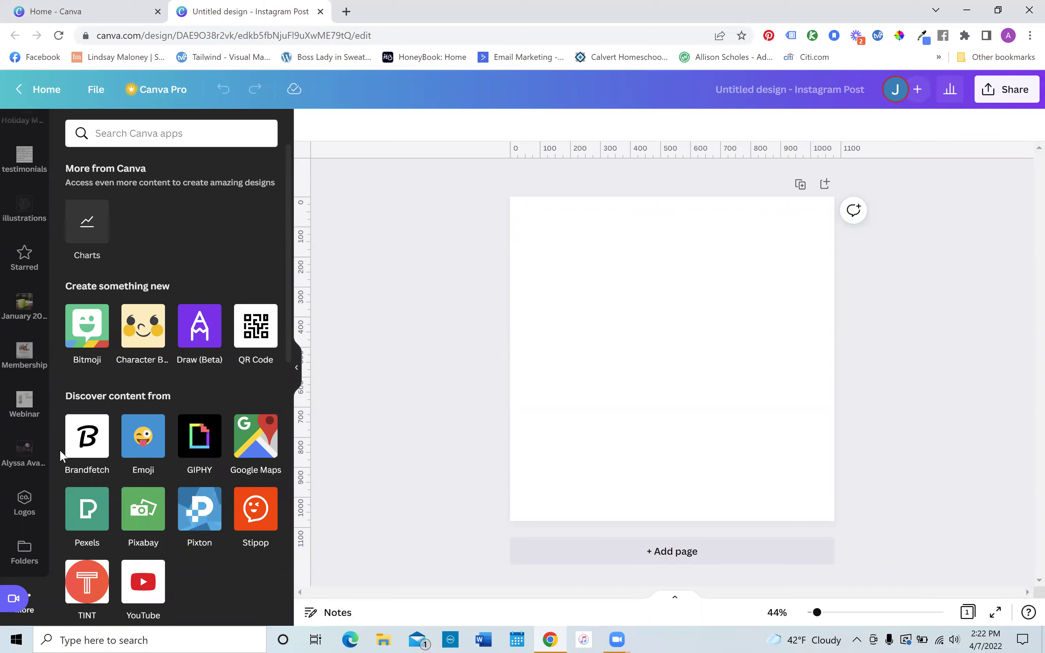
pyautogui.scroll(7, 30, 486)
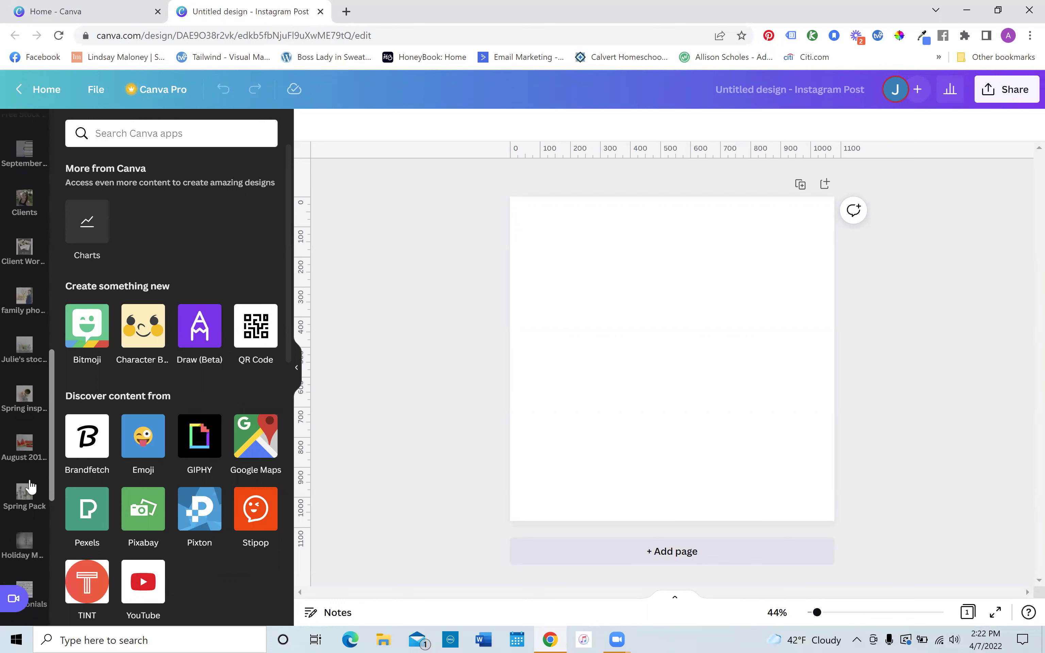
pyautogui.scroll(10, 30, 486)
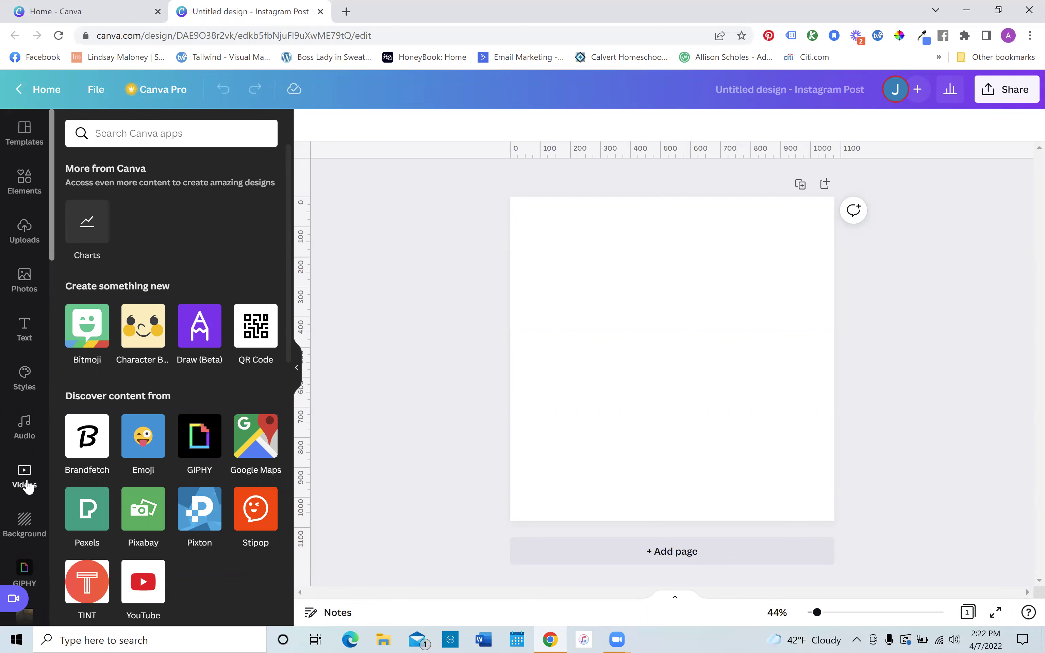
pyautogui.scroll(-5, 26, 486)
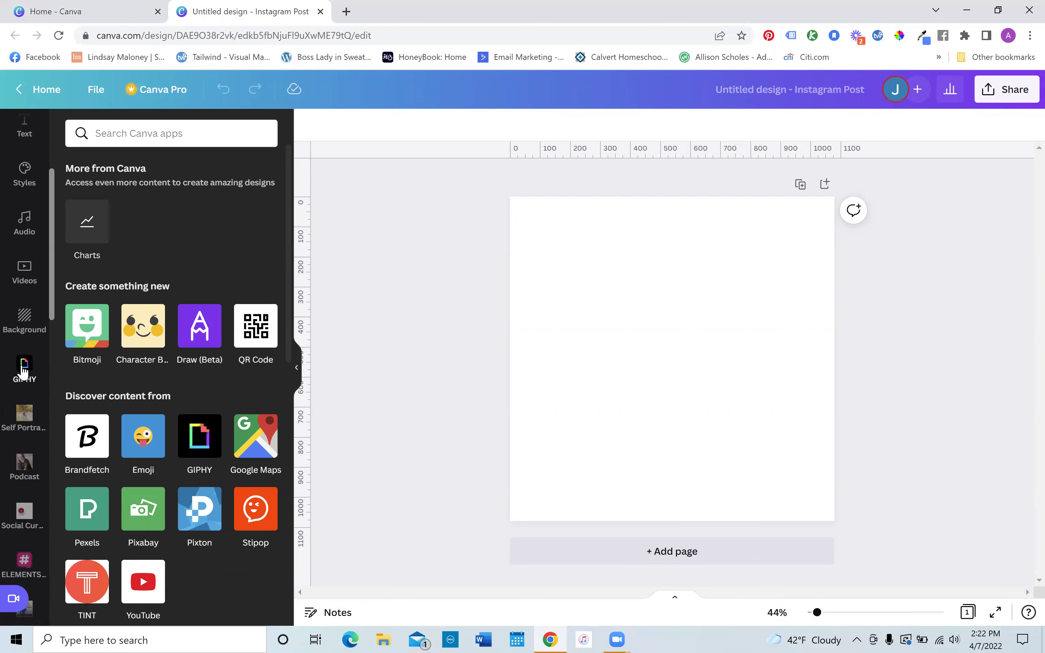
# - Bring up GIPHY, browse its GIF grid, and put the cursor in its search box
pyautogui.click(24, 368)
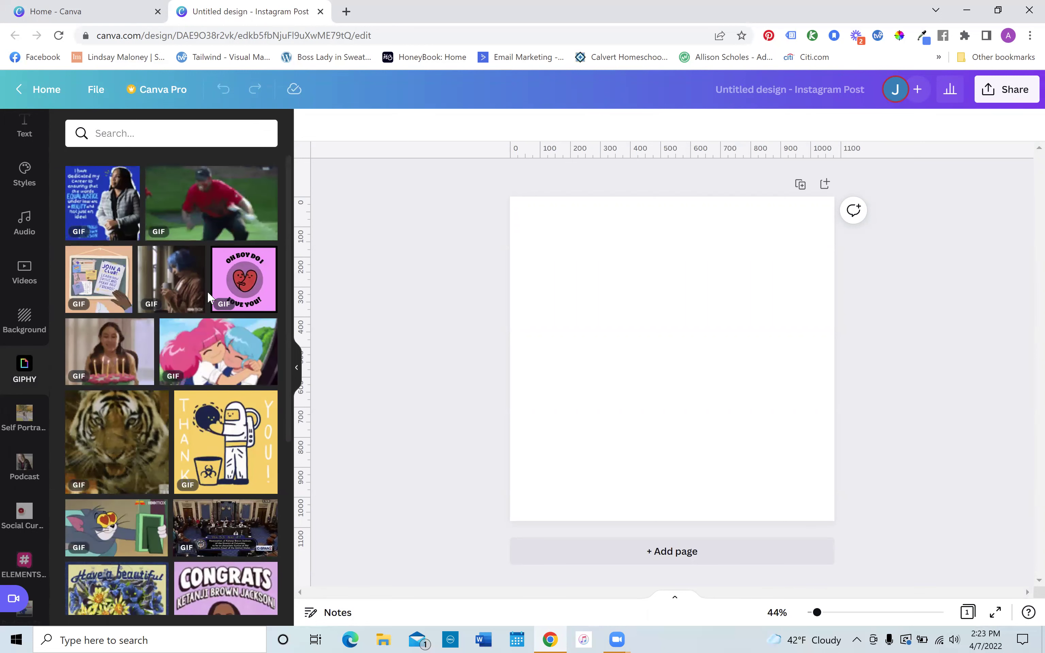
pyautogui.scroll(-5, 207, 291)
pyautogui.scroll(-7, 207, 298)
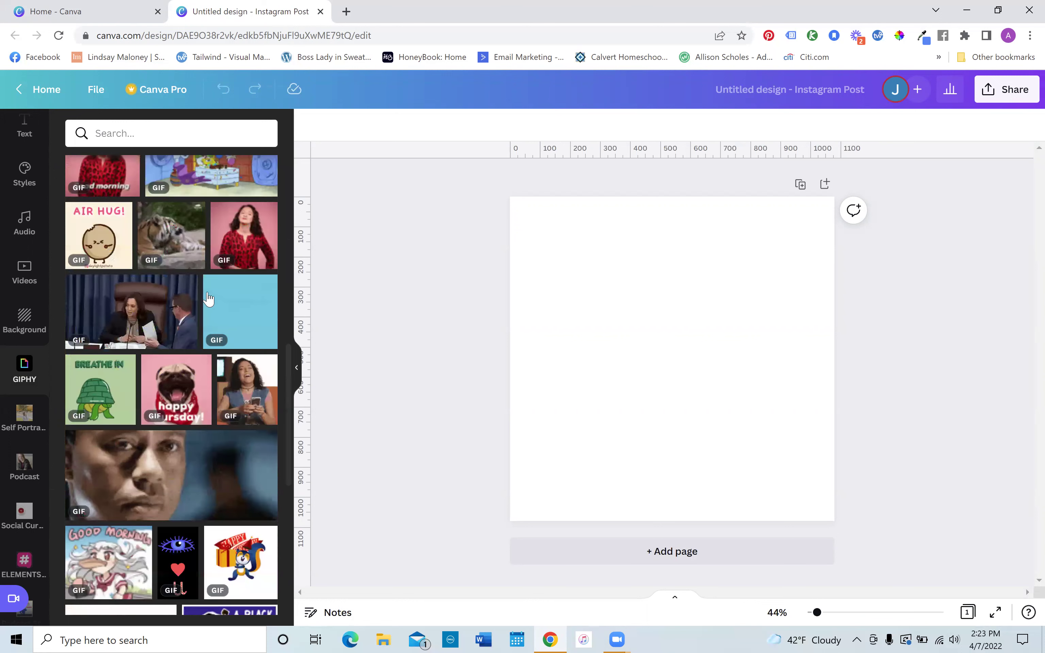
pyautogui.scroll(12, 208, 296)
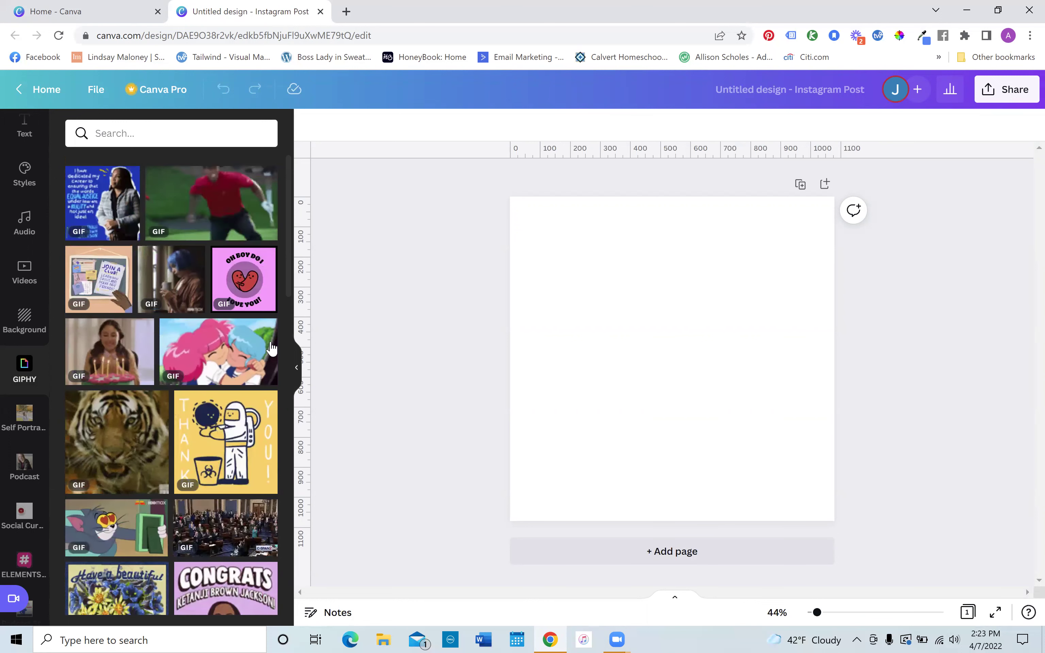
pyautogui.click(140, 137)
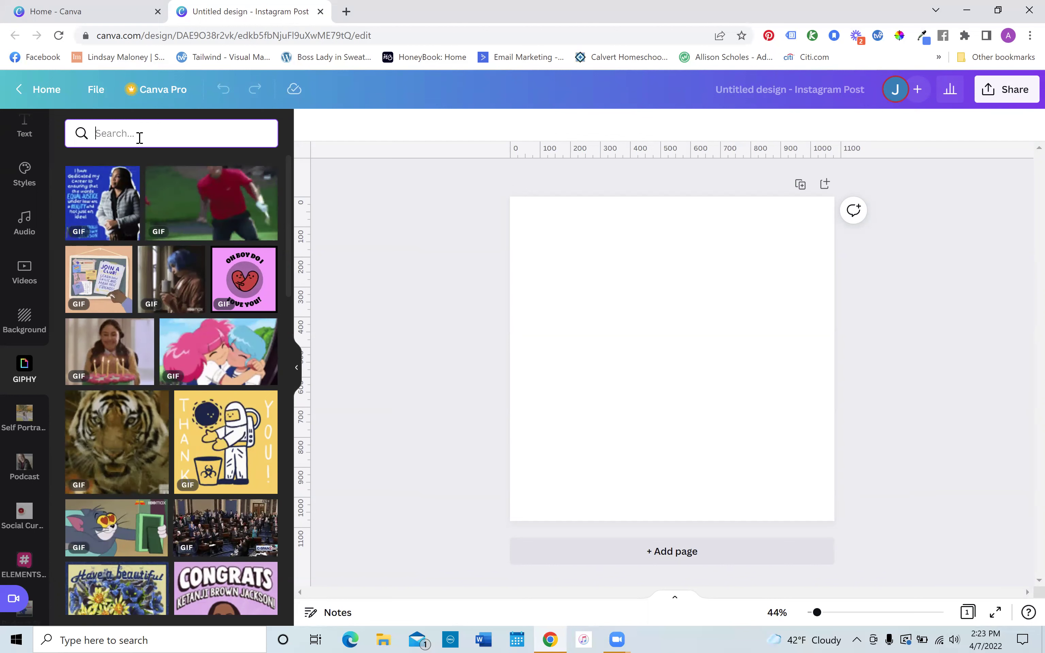
# - Search GIPHY for 'coffee' and scroll through the GIF results
pyautogui.write('coffee')
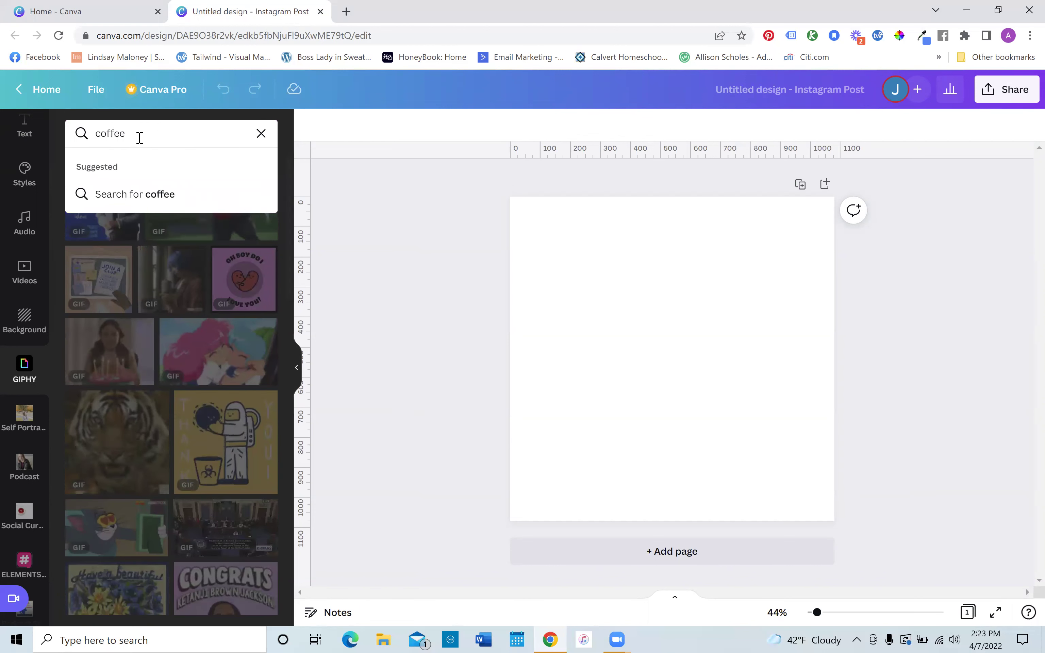
pyautogui.press('Return')
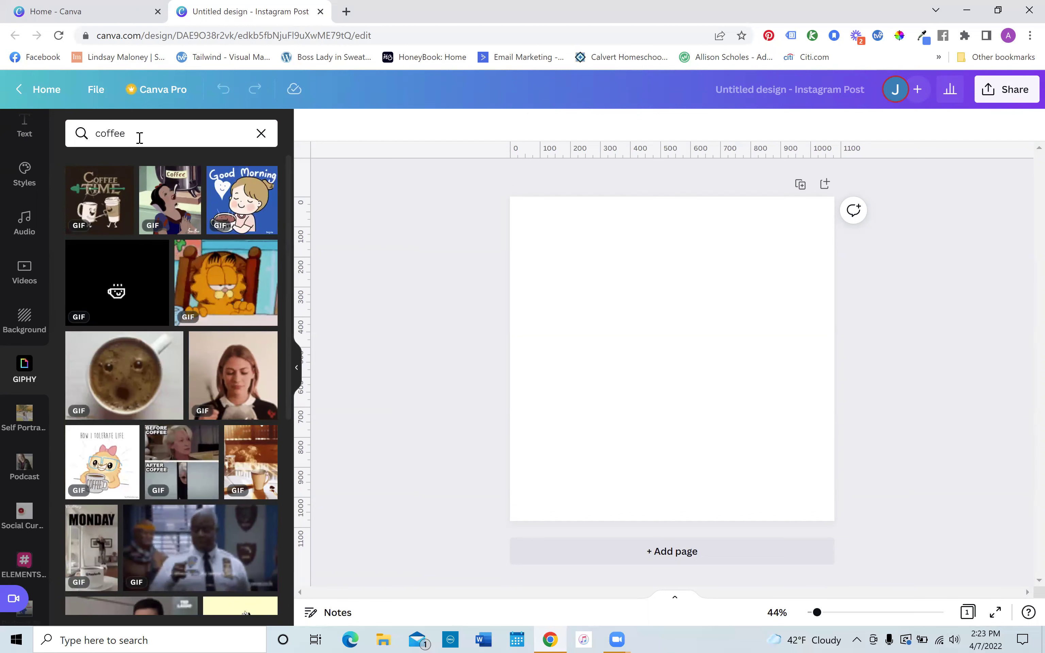
pyautogui.scroll(-3, 177, 320)
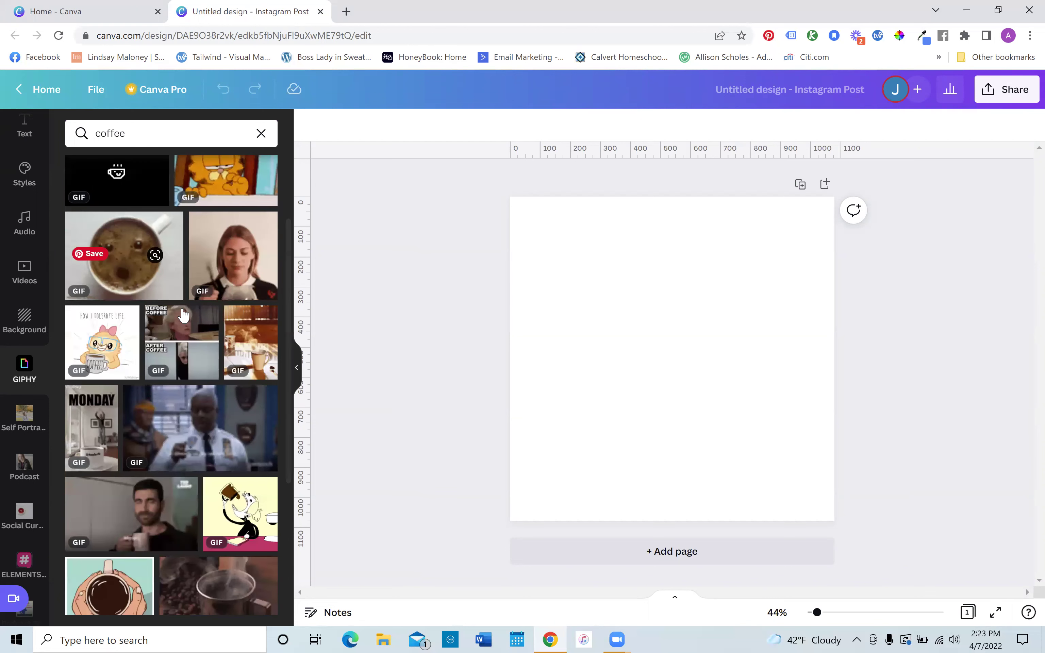
pyautogui.scroll(-4, 183, 315)
pyautogui.scroll(-6, 183, 315)
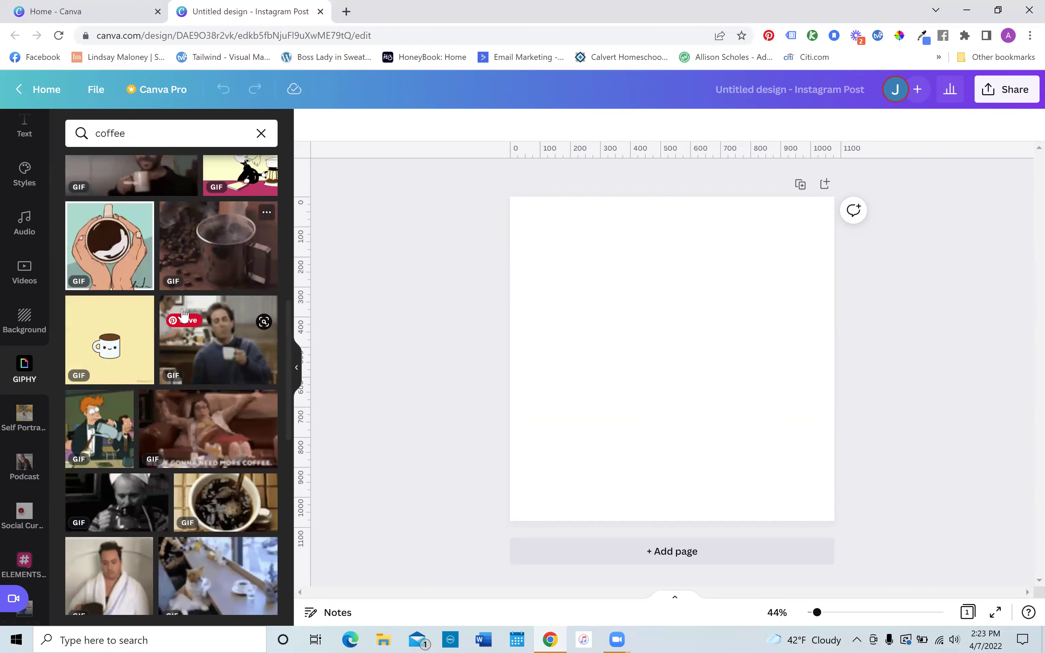
pyautogui.scroll(13, 183, 316)
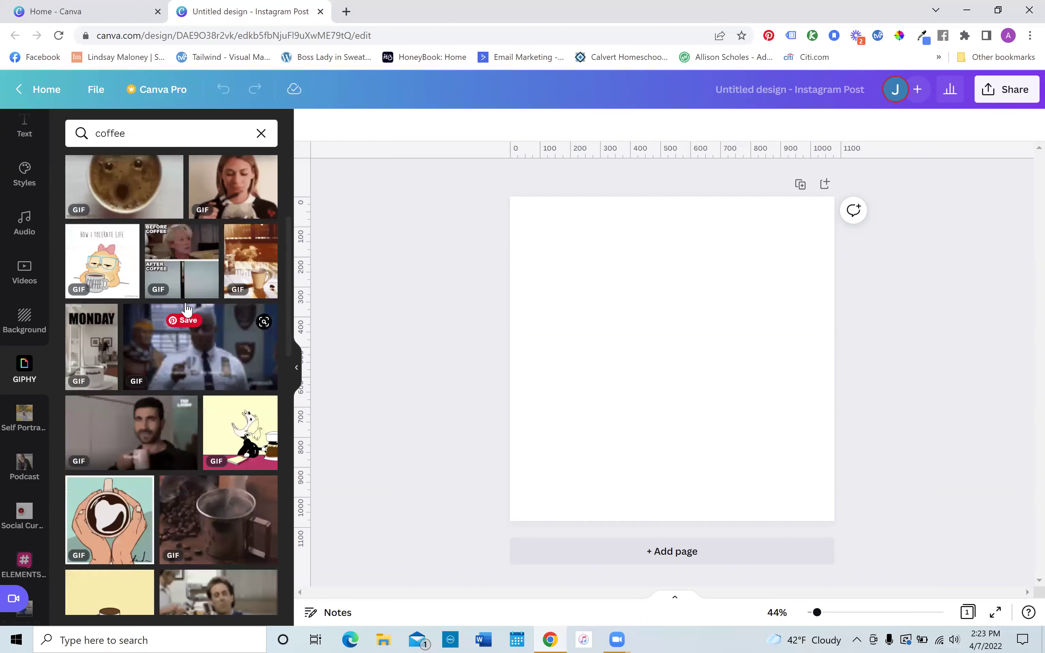
# - Refine the search to 'coffee mugs' and place the falling paper-cups GIF on the page
pyautogui.click(158, 138)
pyautogui.write('mugs')
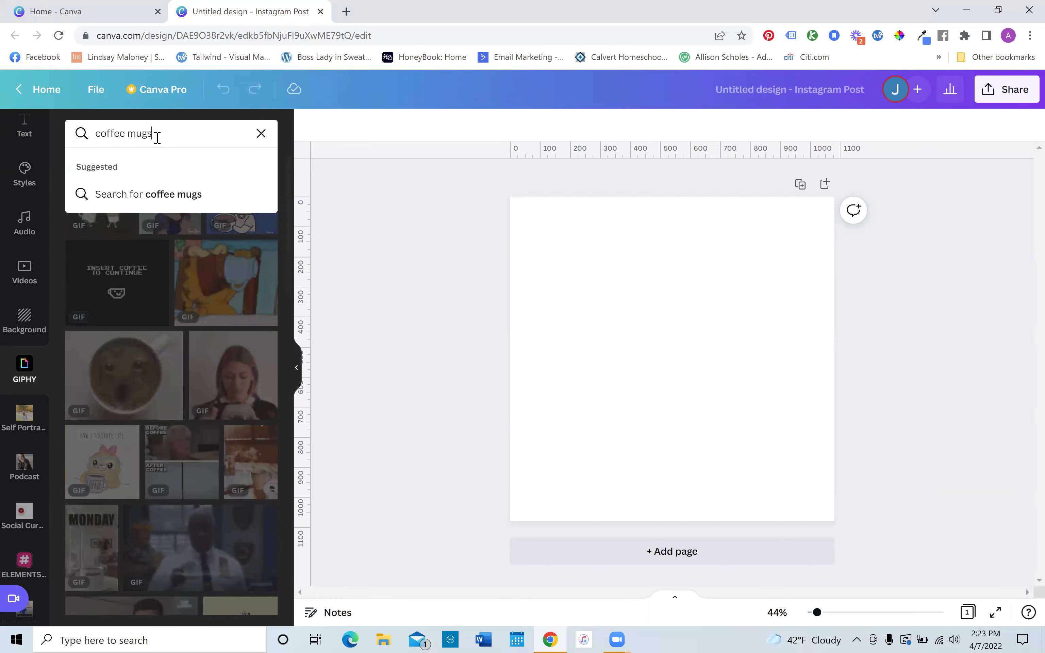
pyautogui.press('Return')
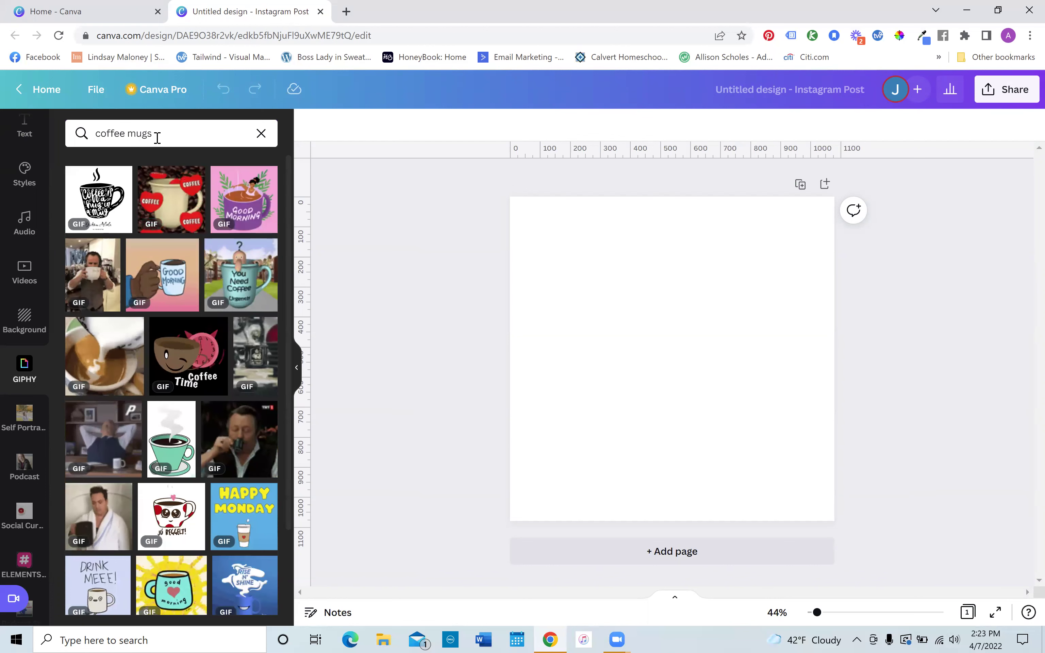
pyautogui.scroll(-4, 181, 297)
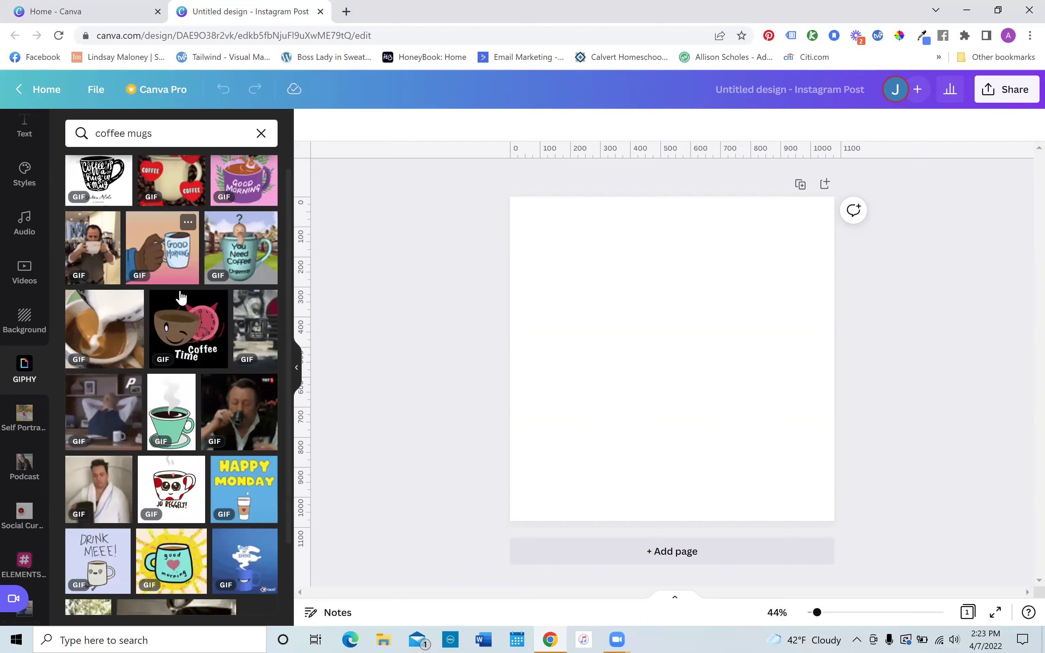
pyautogui.scroll(-2, 181, 298)
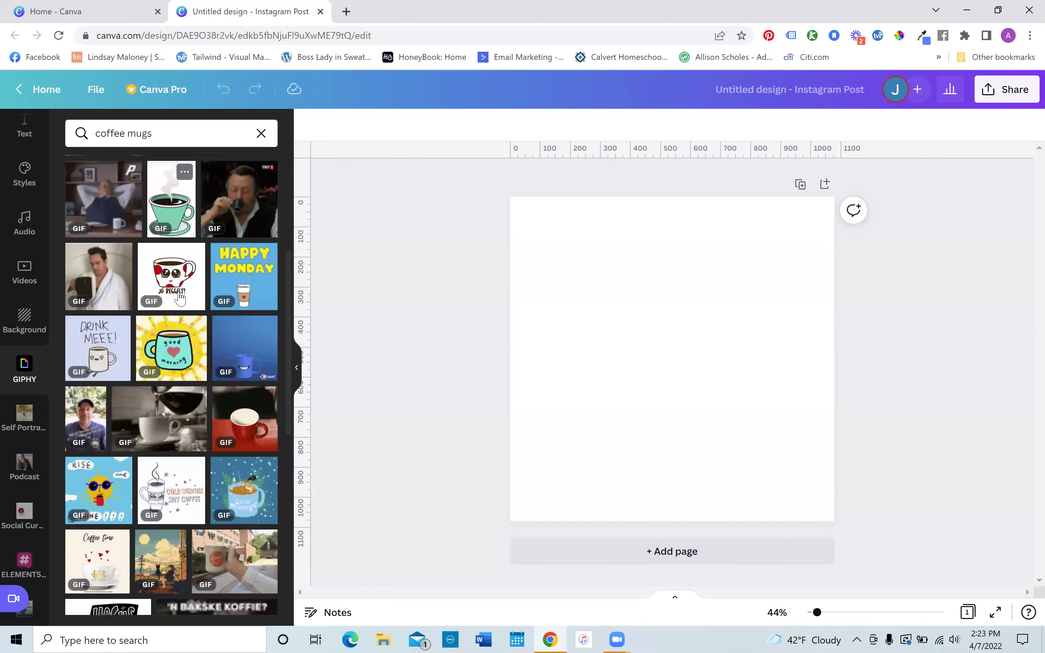
pyautogui.scroll(-5, 181, 297)
pyautogui.scroll(-1, 182, 298)
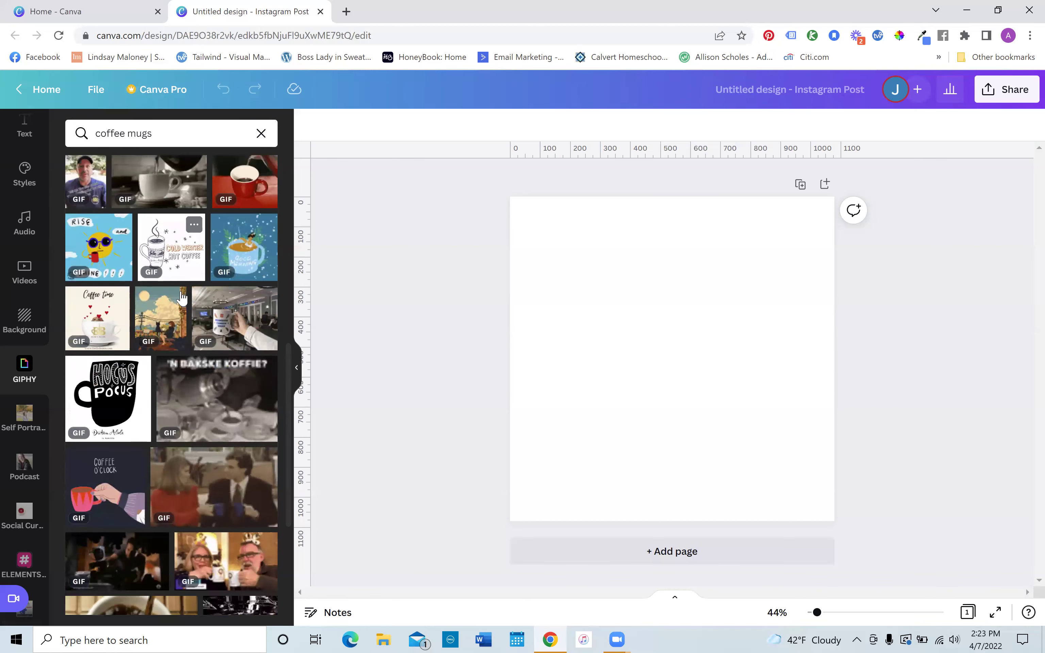
pyautogui.scroll(-8, 181, 297)
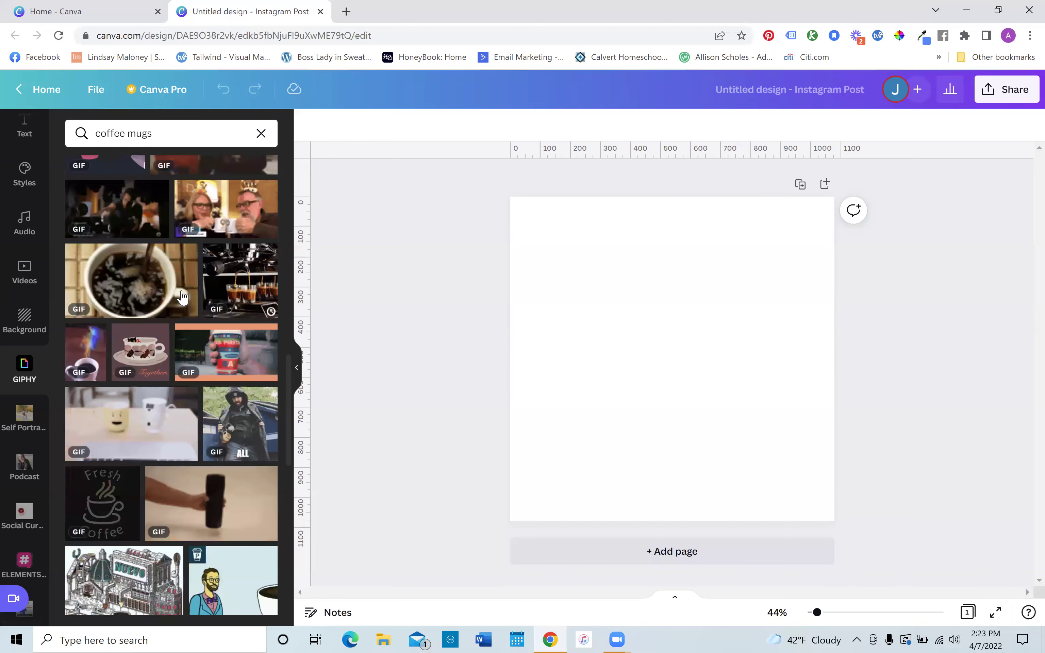
pyautogui.scroll(-4, 183, 297)
pyautogui.scroll(-6, 182, 297)
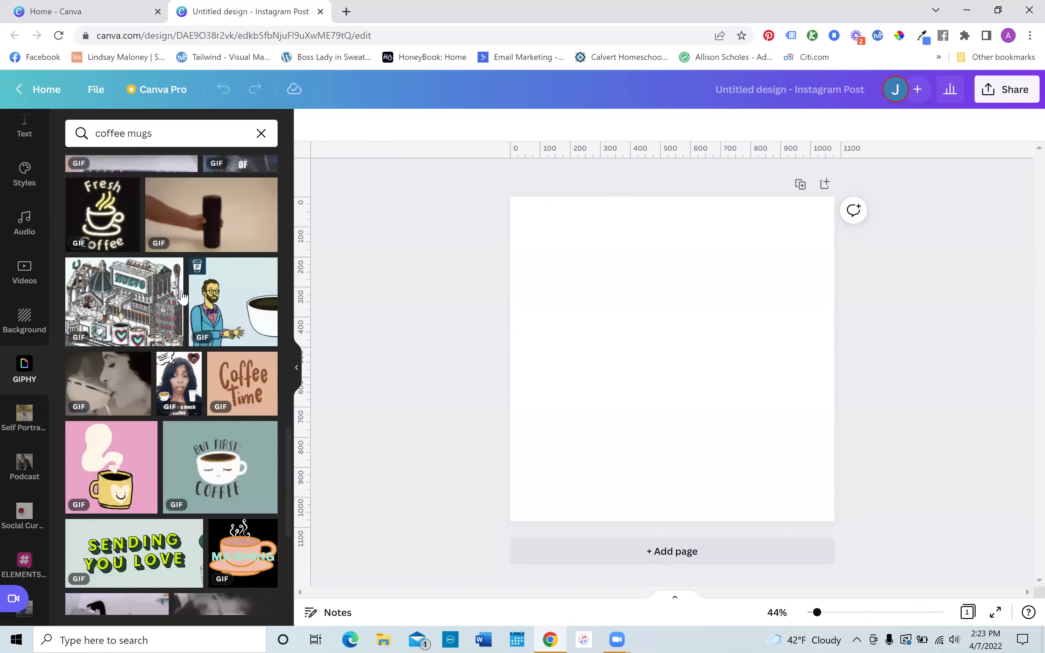
pyautogui.scroll(-20, 182, 298)
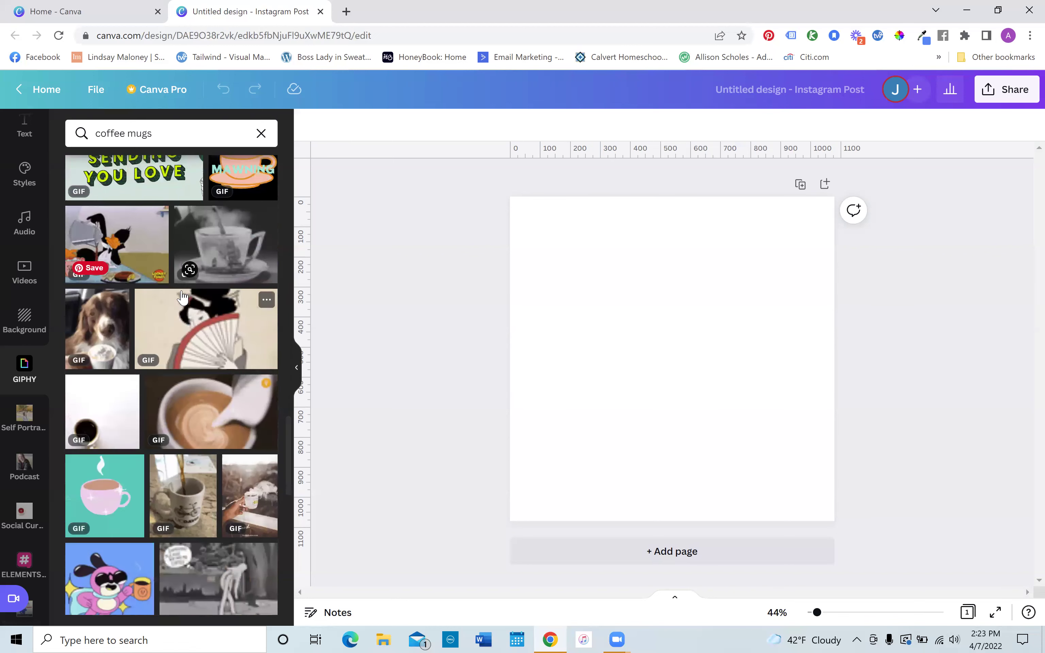
pyautogui.scroll(-1, 183, 298)
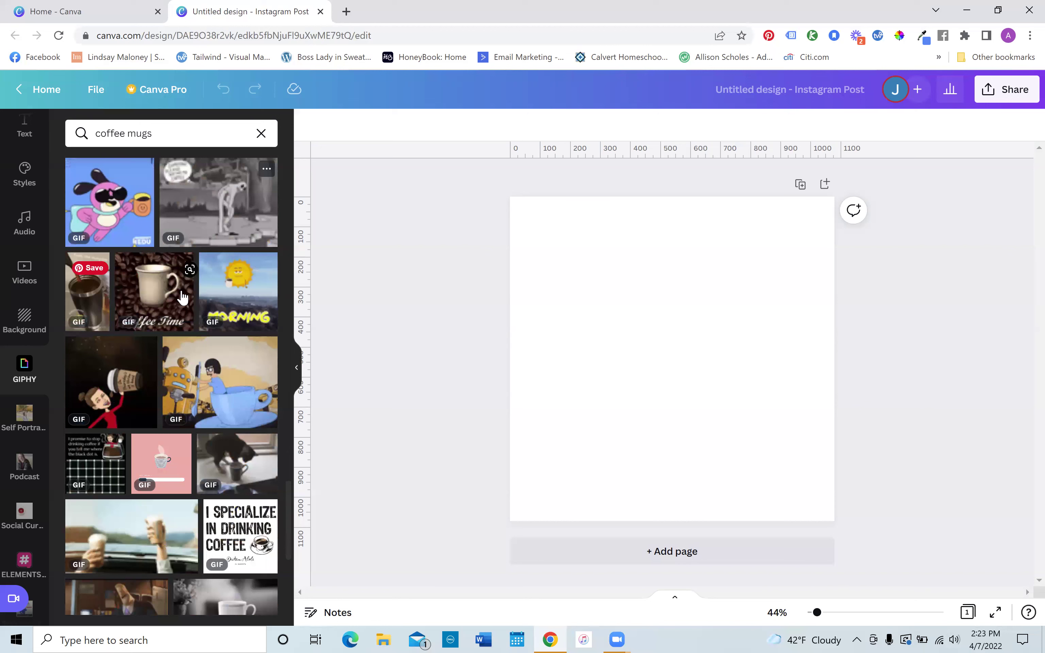
pyautogui.scroll(-8, 183, 297)
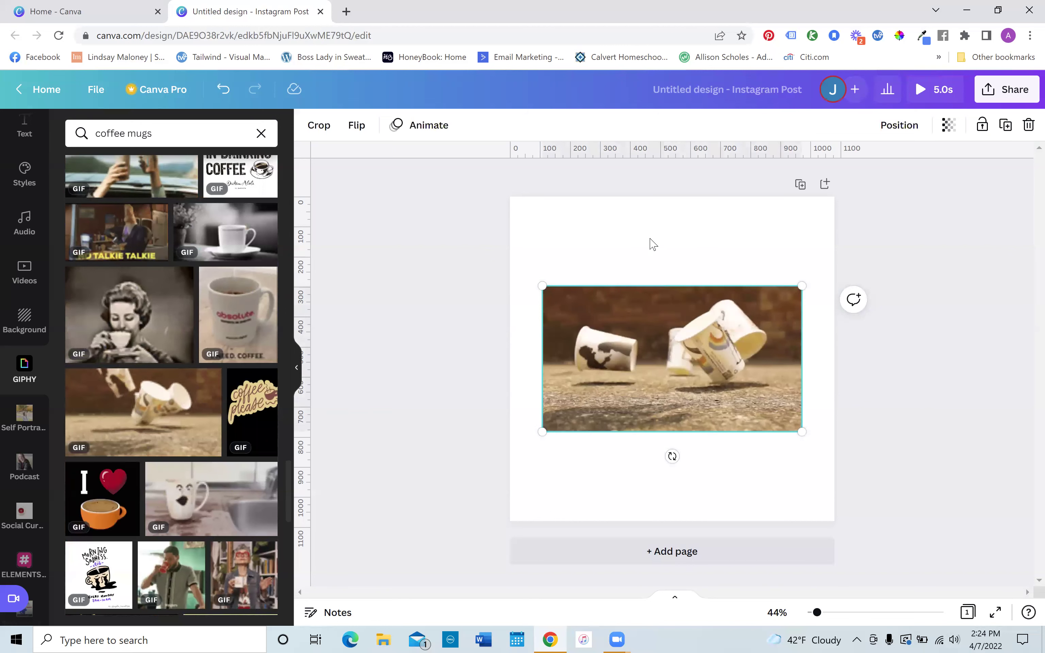
pyautogui.click(652, 244)
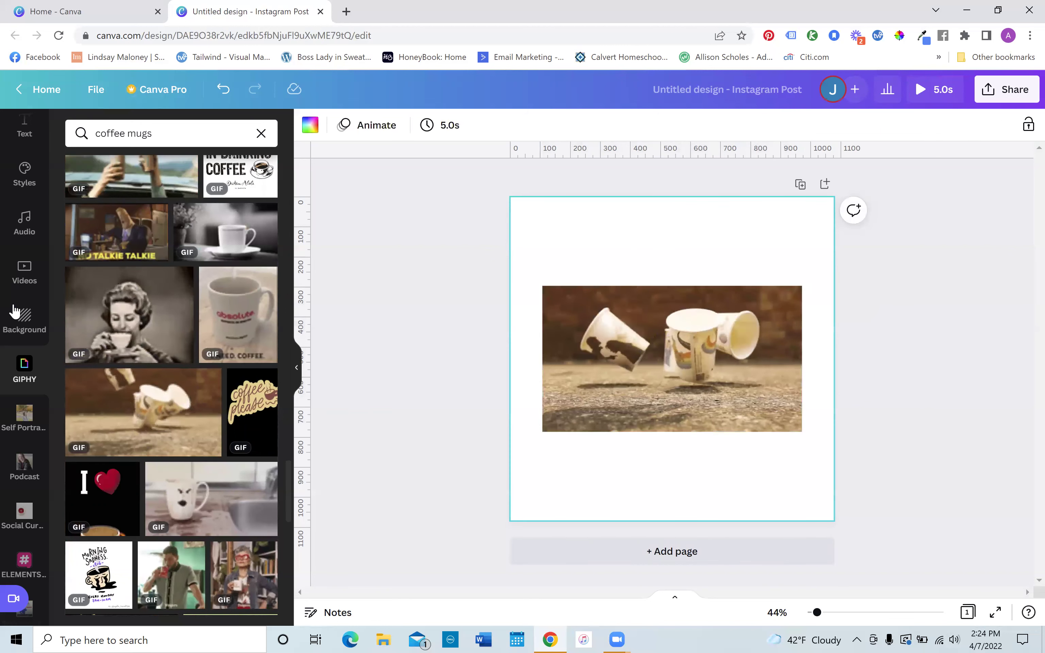
pyautogui.scroll(5, 14, 311)
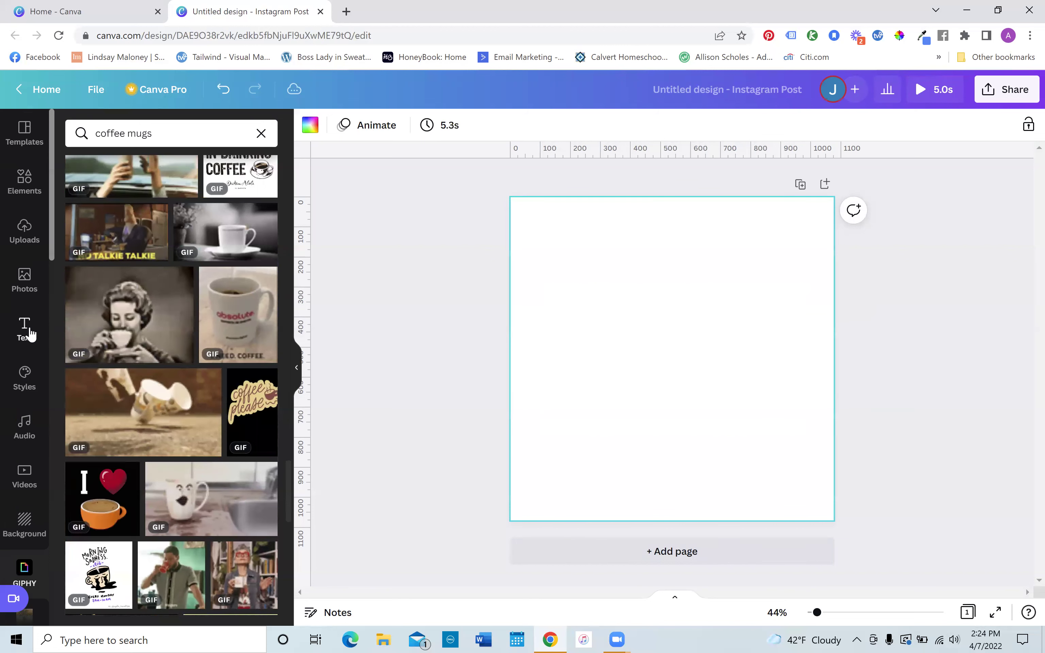
# - Add a heading 'Me: I don't need amymore coffee mug' and move it above the GIF
pyautogui.click(27, 331)
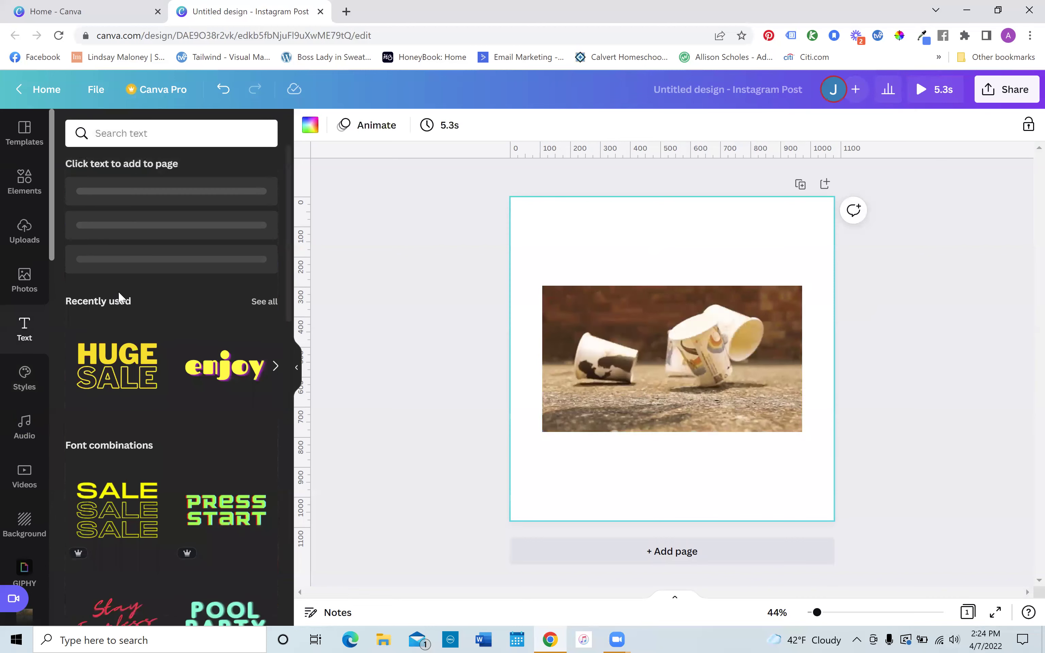
pyautogui.click(159, 214)
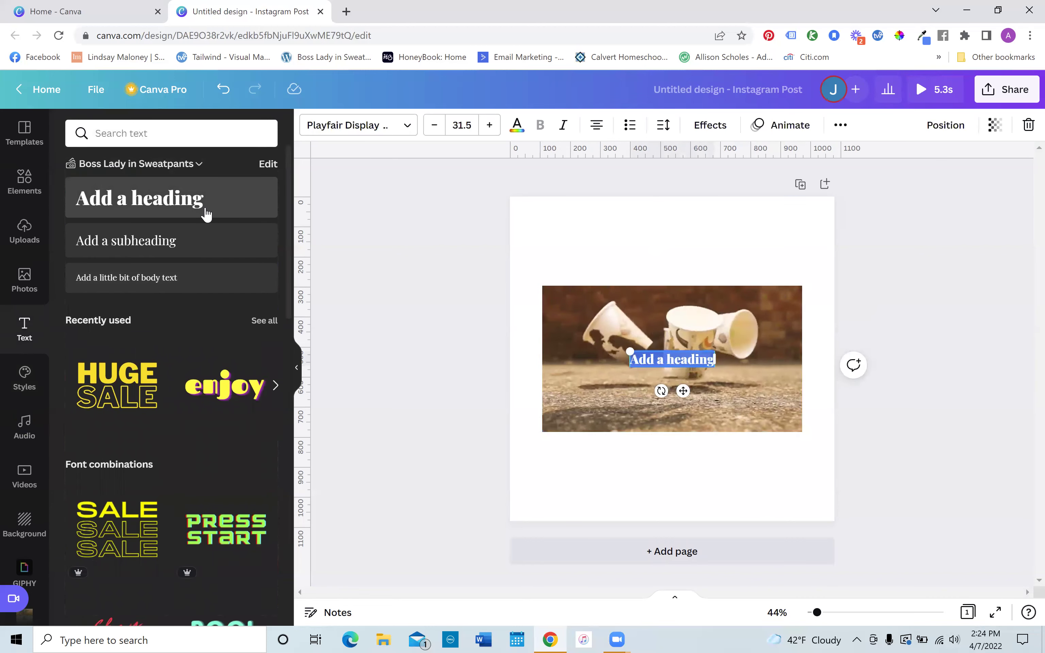
pyautogui.write('Me')
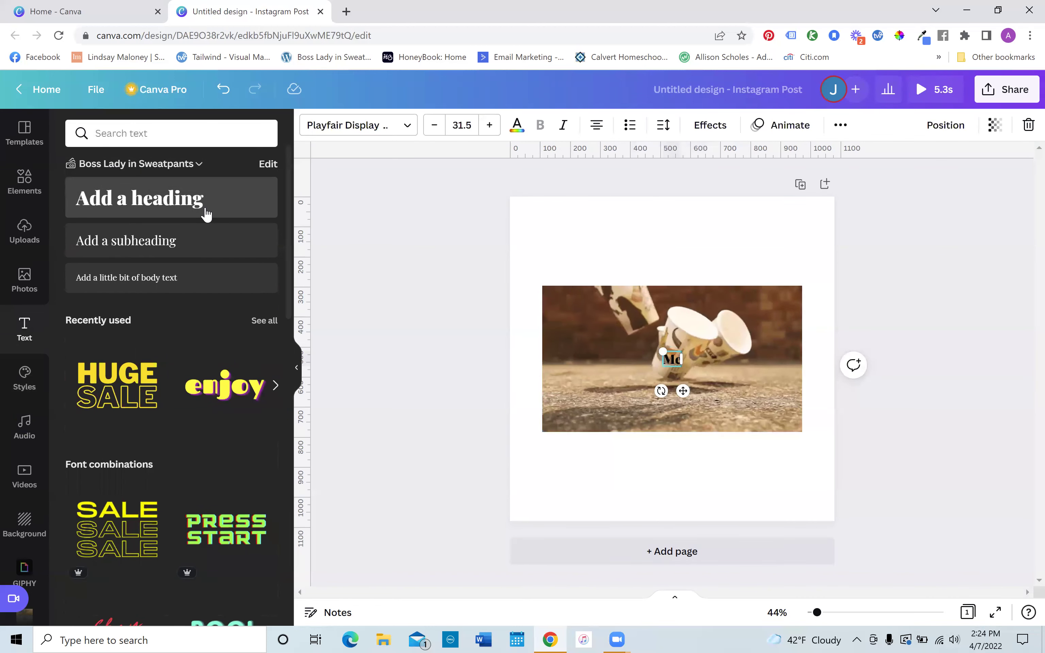
pyautogui.write(': I don')
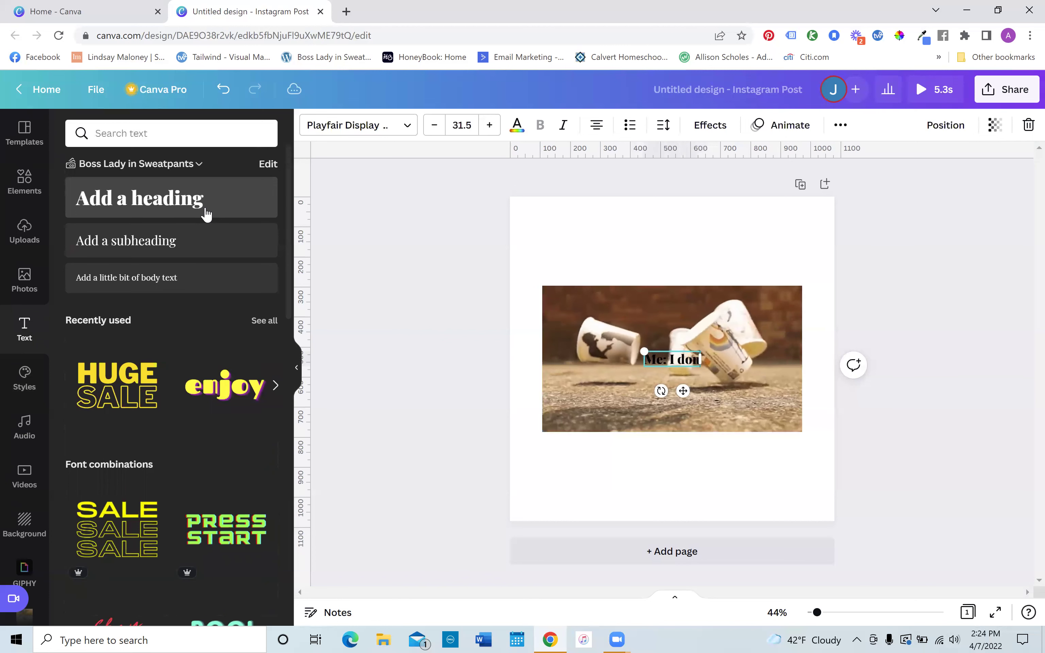
pyautogui.write("'t need amy")
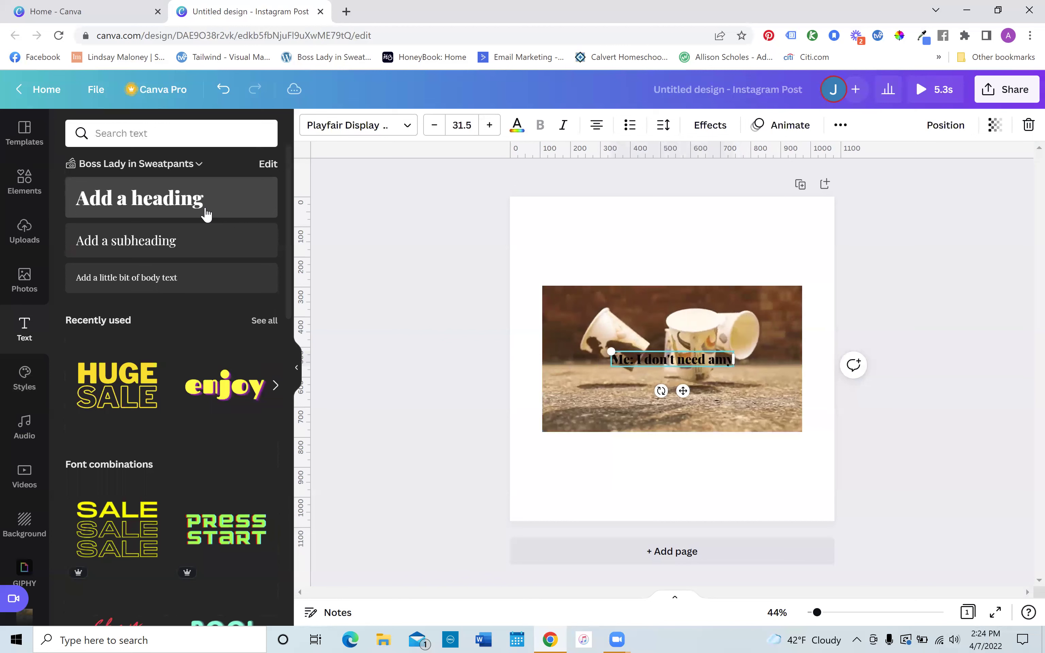
pyautogui.press('BackSpace')
pyautogui.press('BackSpace')
pyautogui.write('nymor')
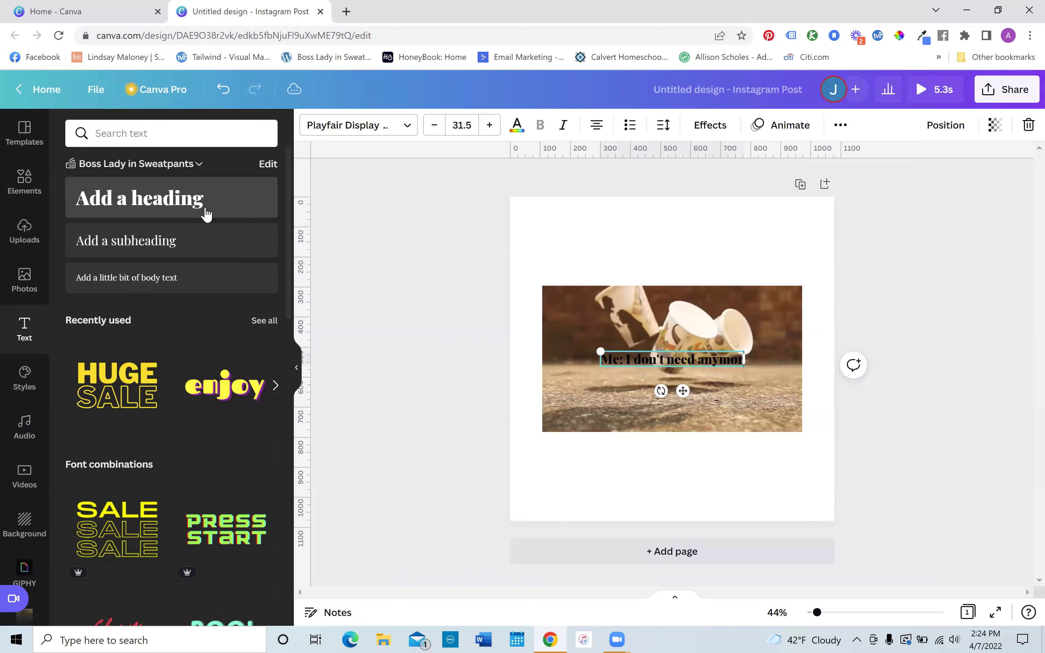
pyautogui.write('e coffee')
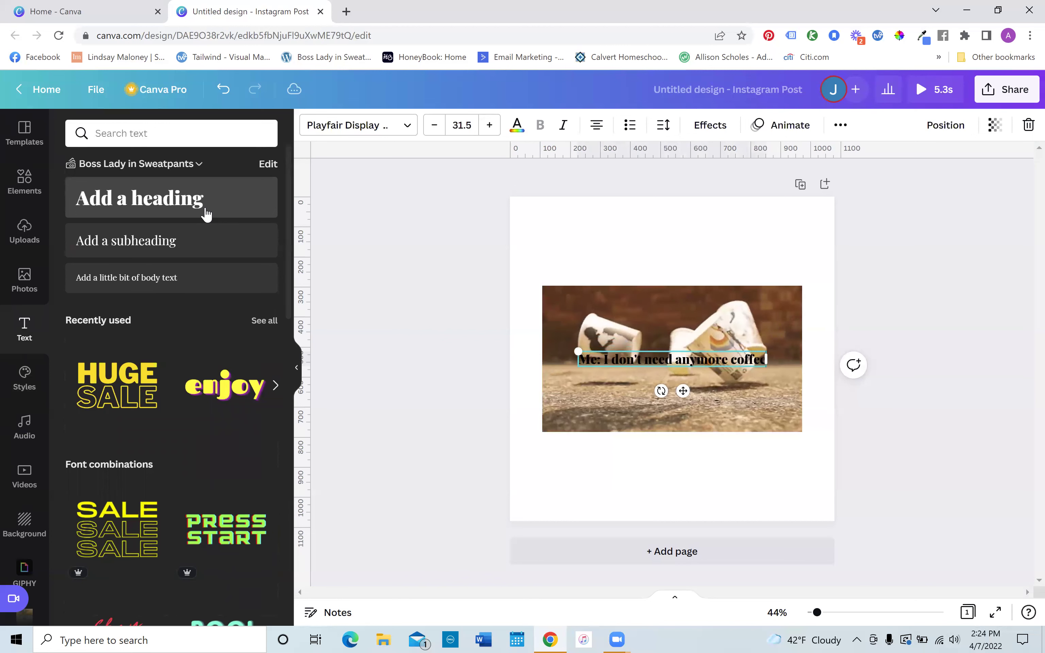
pyautogui.write(' mugs')
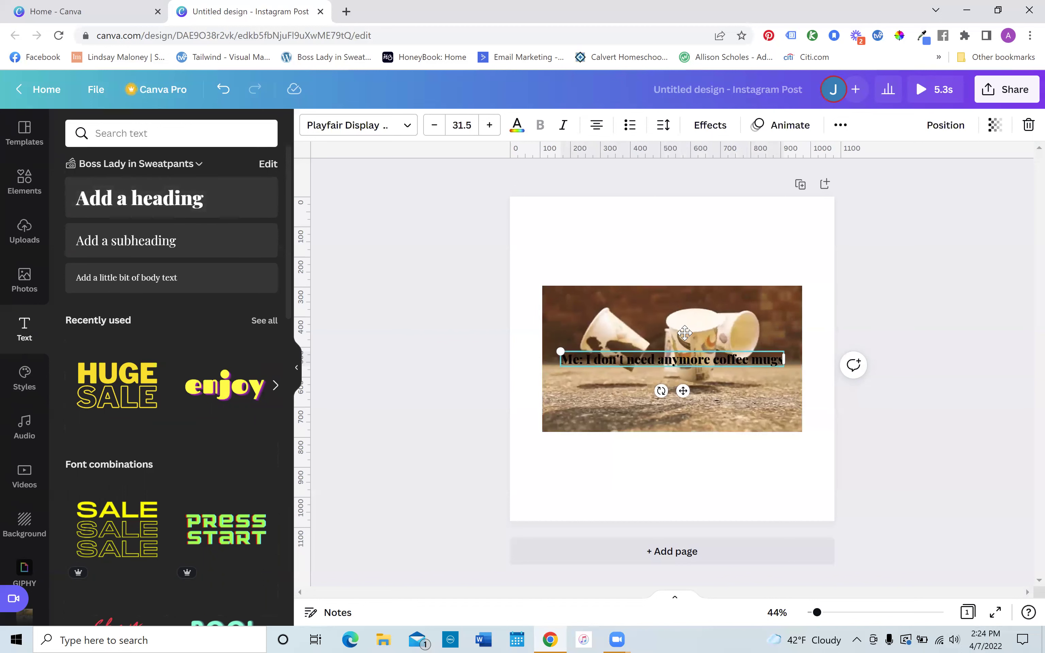
pyautogui.moveTo(683, 391); pyautogui.dragTo(687, 287)
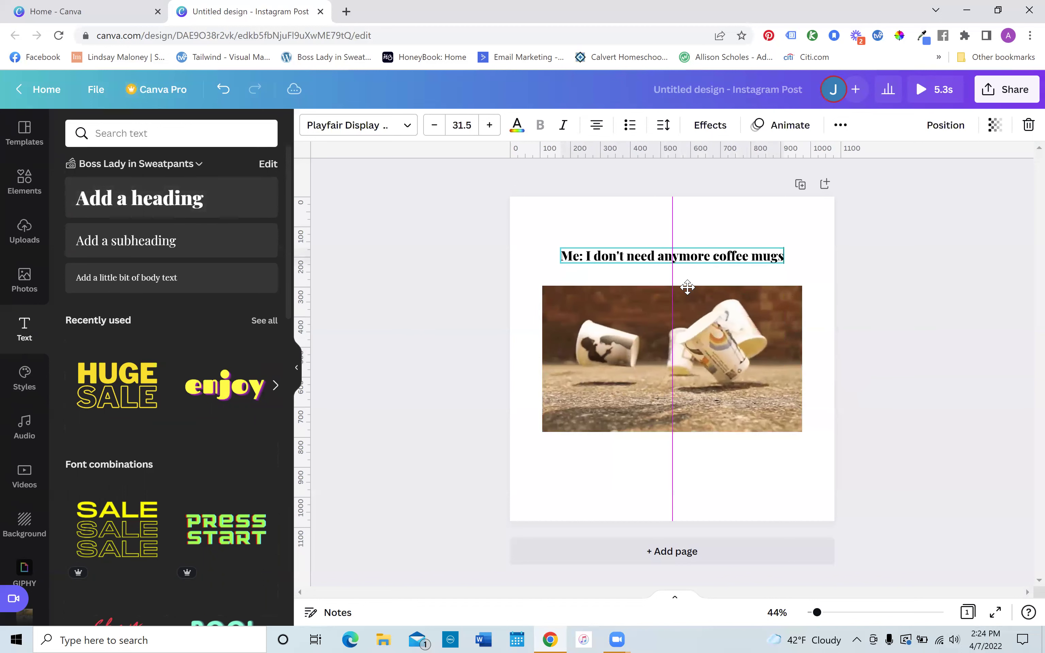
pyautogui.click(536, 306)
# - Place the 'Also me: Just one more...' caption below the GIF, then shrink and centre the GIF
pyautogui.click(173, 198)
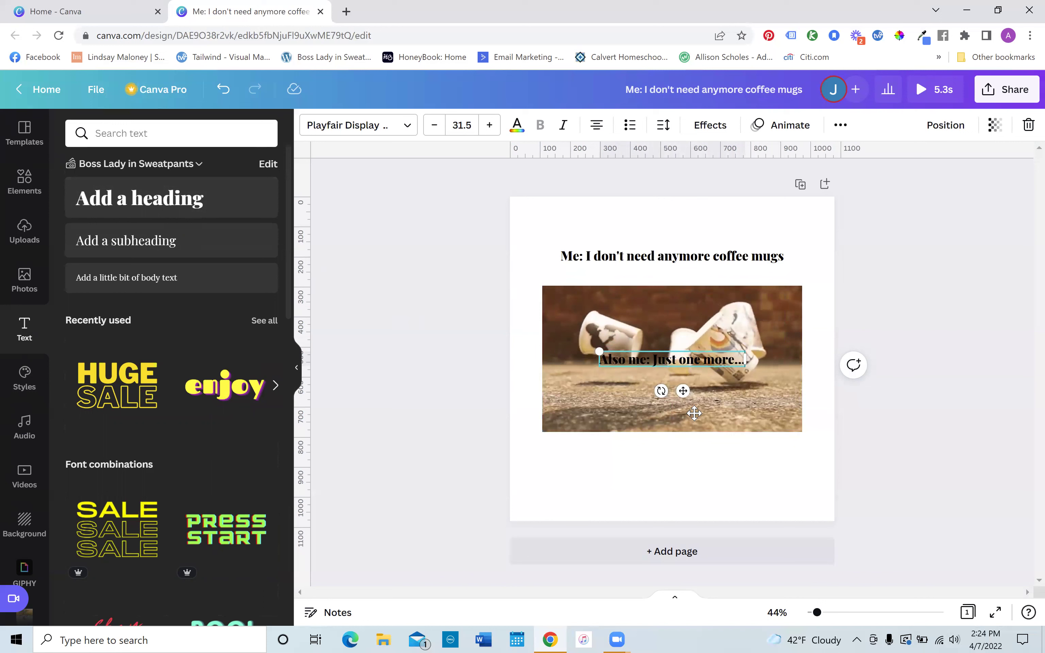
pyautogui.moveTo(694, 477); pyautogui.dragTo(683, 489)
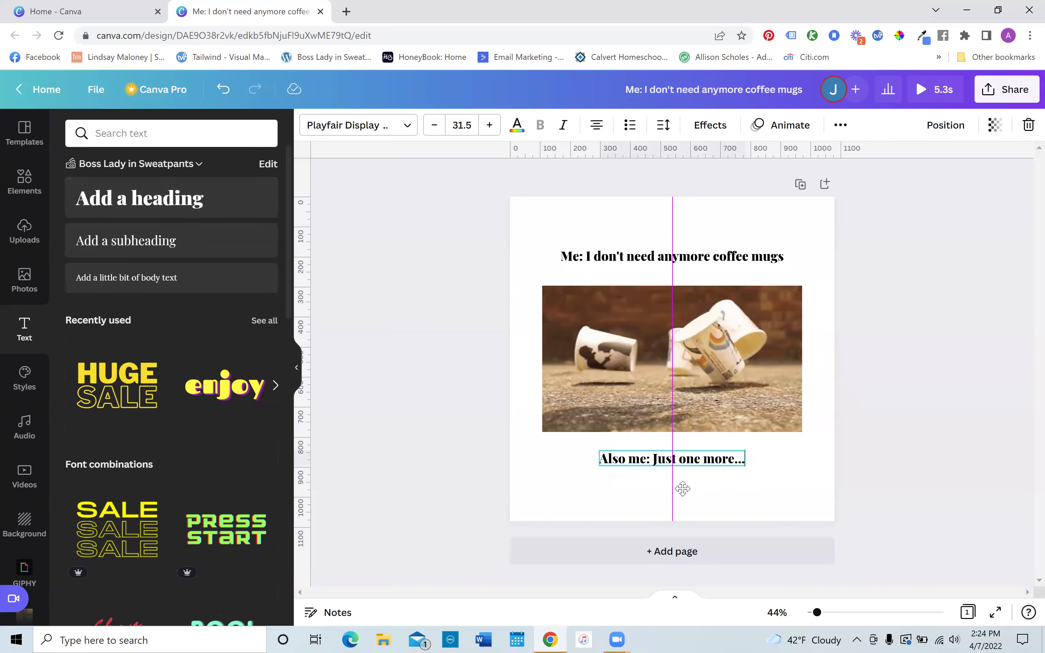
pyautogui.click(746, 350)
pyautogui.moveTo(804, 436); pyautogui.dragTo(780, 415)
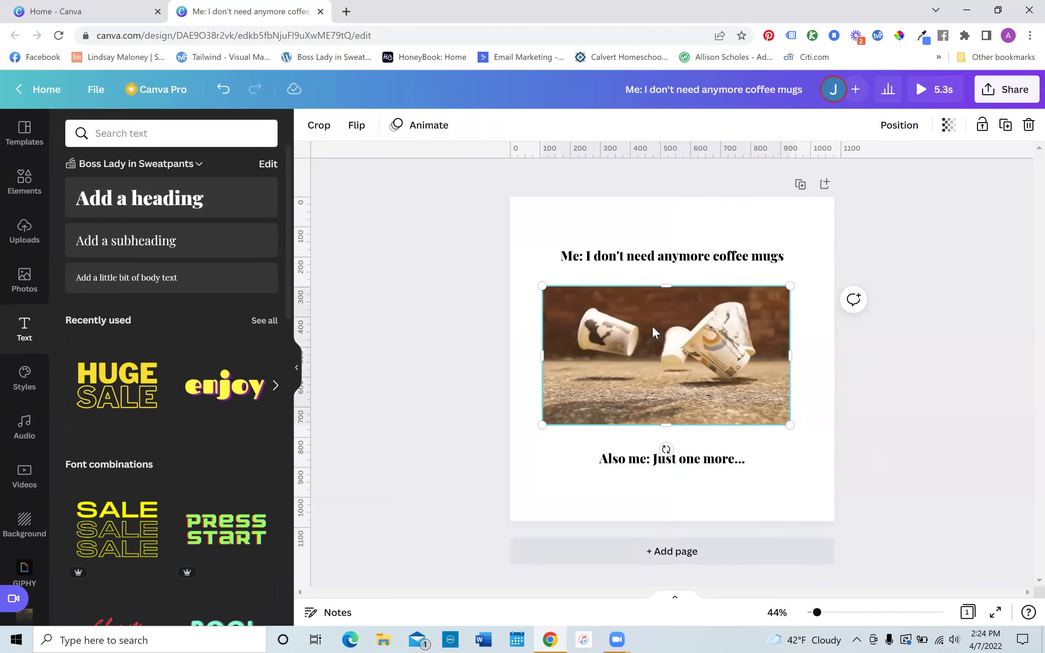
pyautogui.moveTo(655, 333)
pyautogui.mouseDown()
pyautogui.moveTo(667, 330)
pyautogui.moveTo(659, 332)
pyautogui.mouseUp()
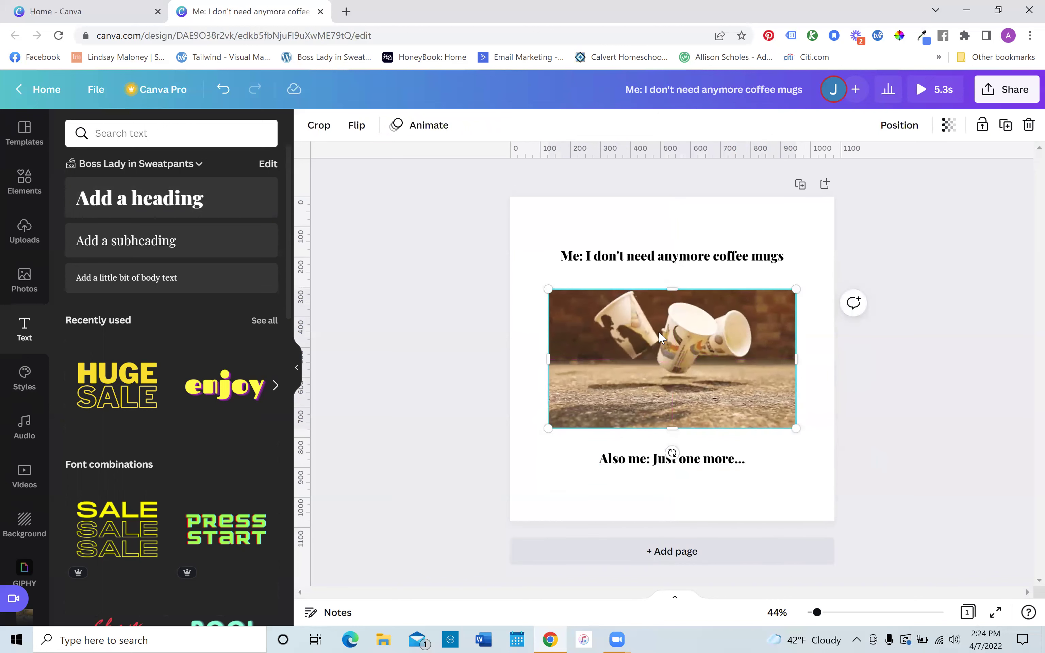
pyautogui.click(871, 346)
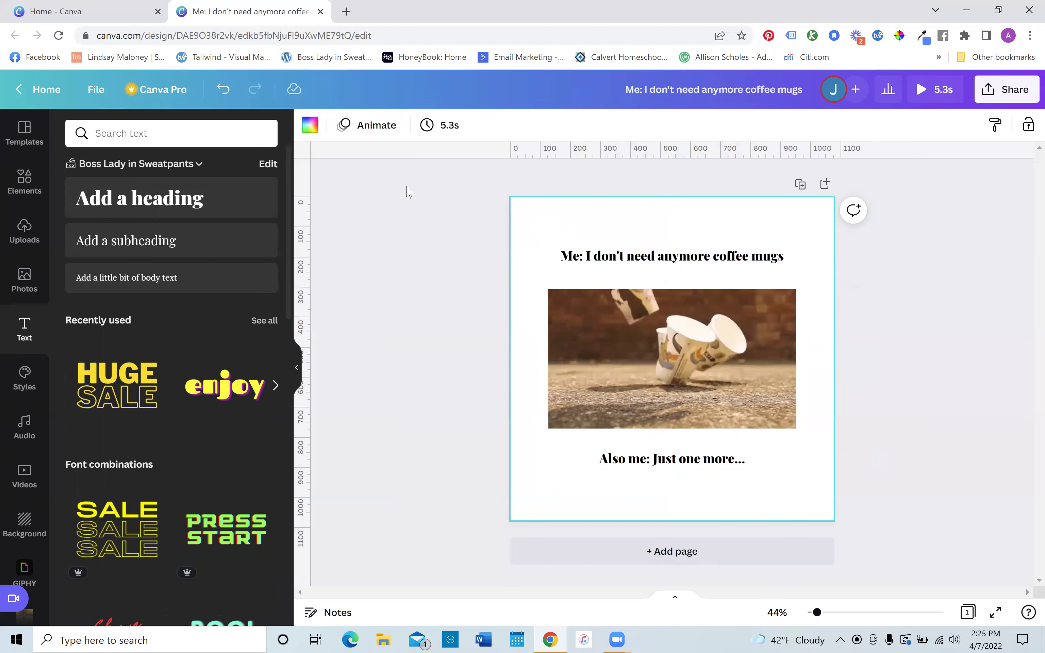
# - Change the page background from white to the light blue brand colour after trying yellow
pyautogui.click(309, 126)
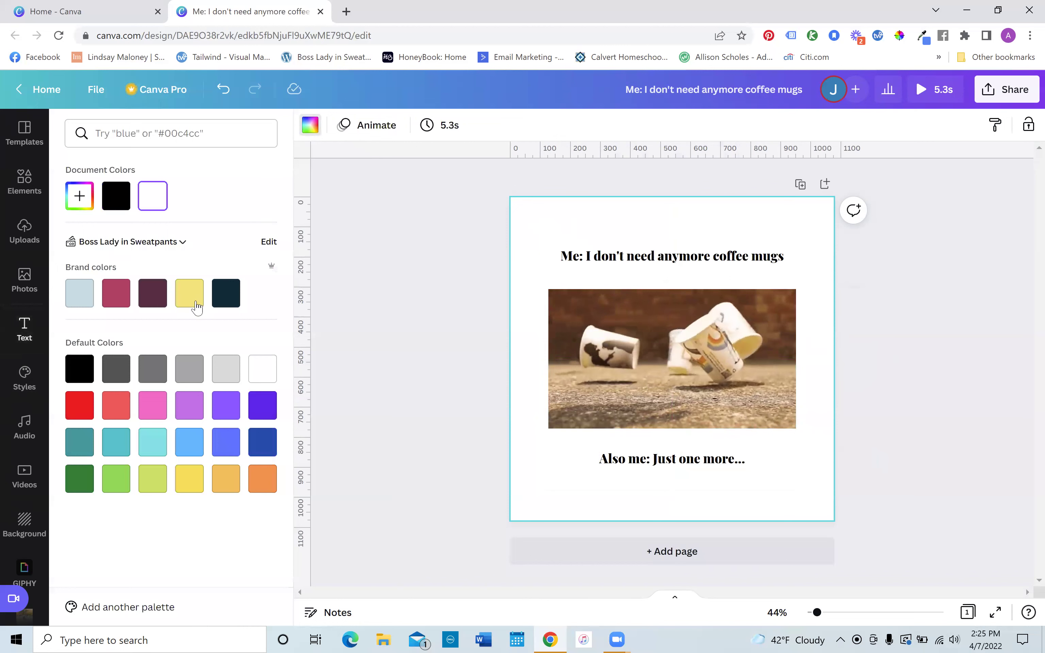
pyautogui.click(189, 293)
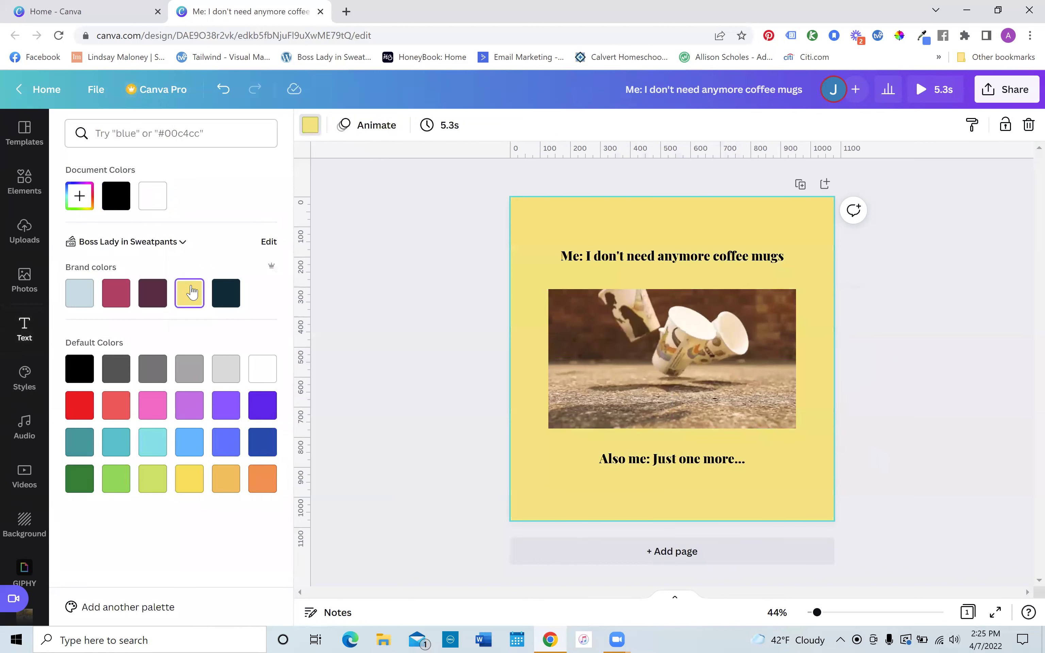
pyautogui.click(83, 297)
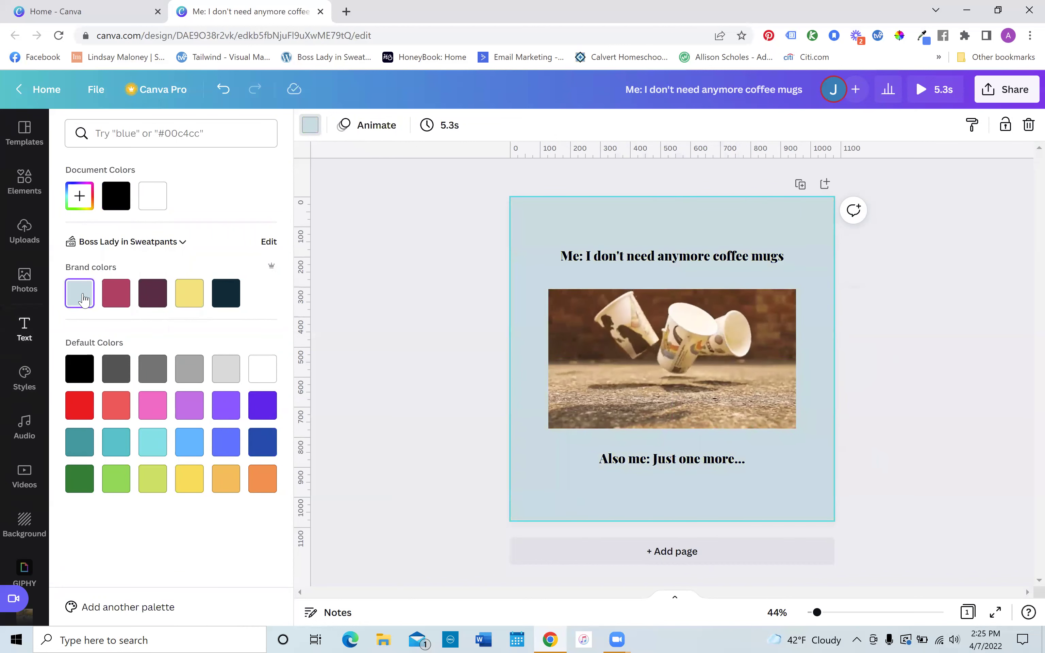
pyautogui.click(494, 350)
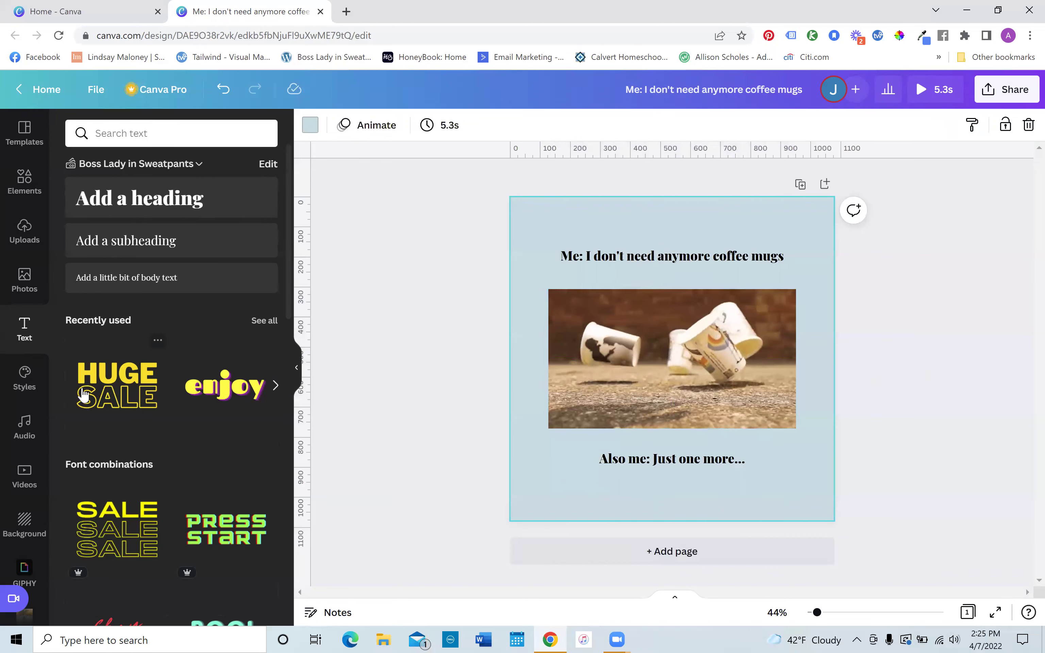
# - Add the Boss Lady in Sweatpants brand logo, sized about 250×125, beneath the bottom caption
pyautogui.scroll(-10, 26, 408)
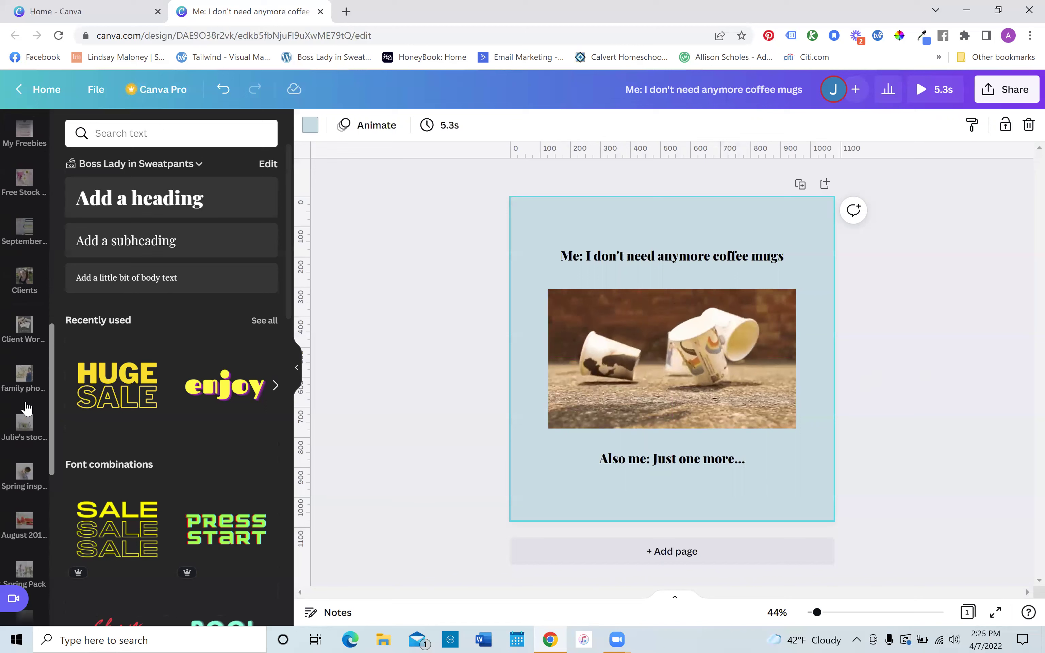
pyautogui.scroll(-5, 26, 408)
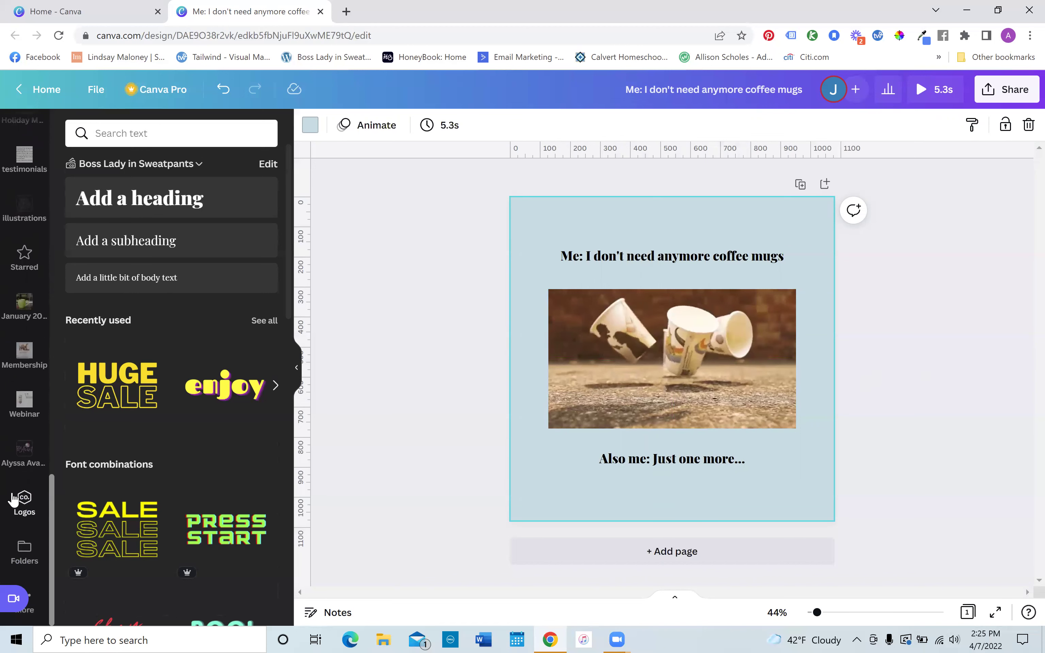
pyautogui.click(24, 505)
pyautogui.click(208, 254)
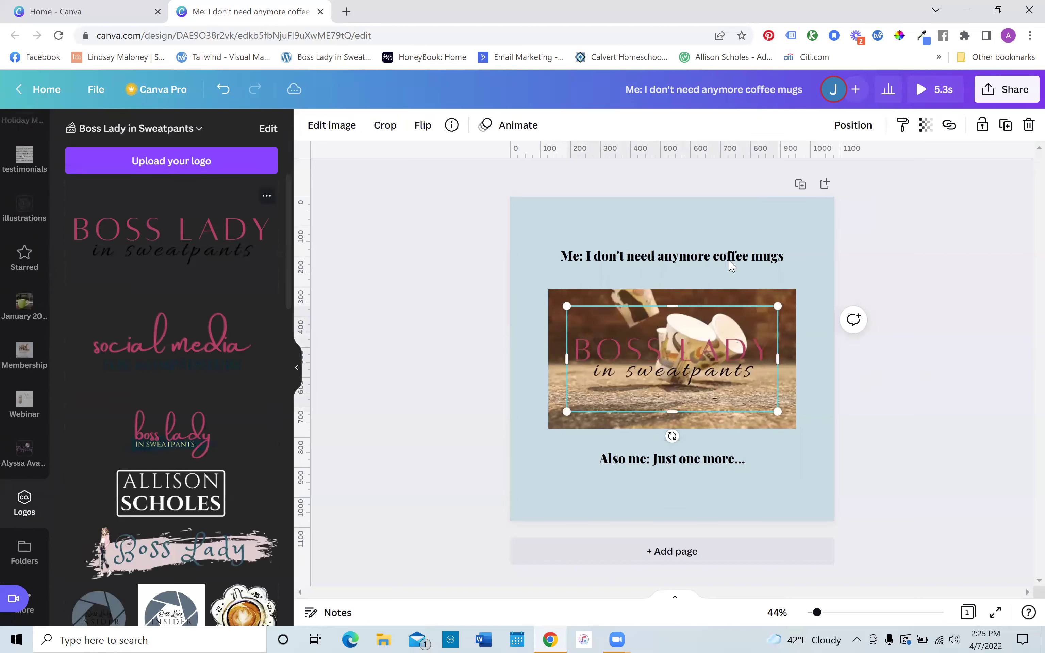
pyautogui.moveTo(777, 306); pyautogui.dragTo(663, 363)
pyautogui.moveTo(609, 387); pyautogui.dragTo(669, 486)
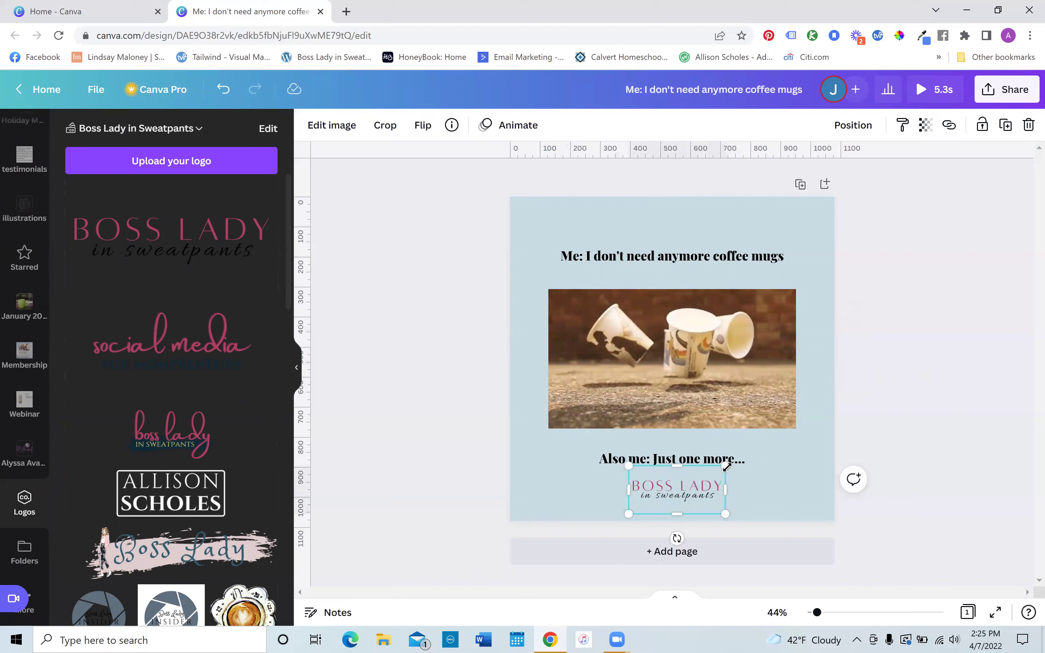
pyautogui.moveTo(725, 467); pyautogui.dragTo(696, 487)
pyautogui.click(896, 364)
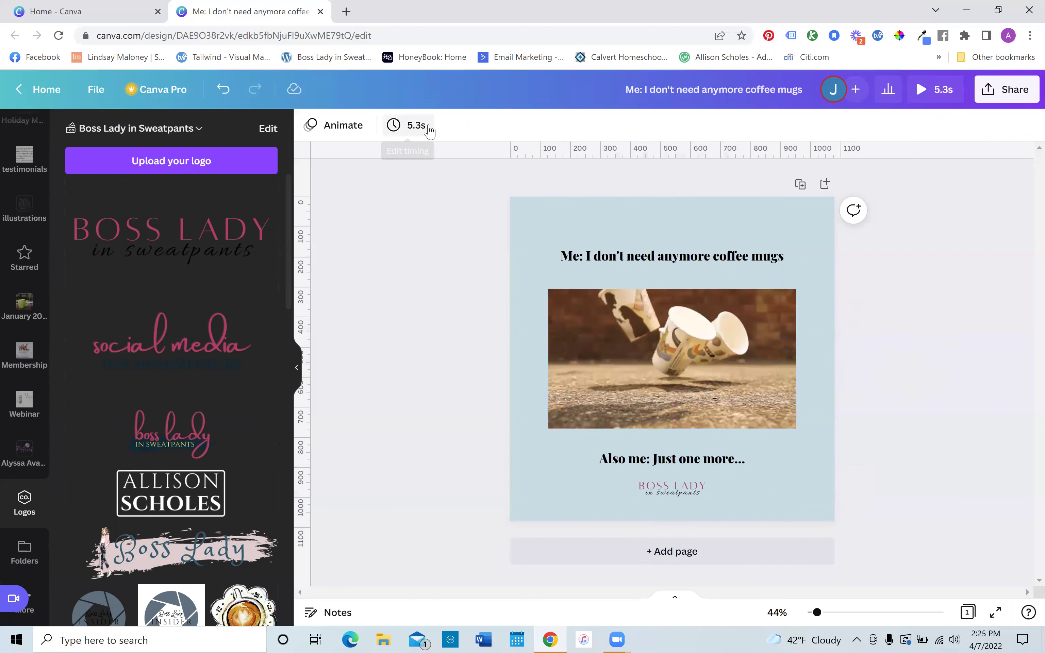
# - Set the page timing to 14.0 seconds
pyautogui.click(411, 135)
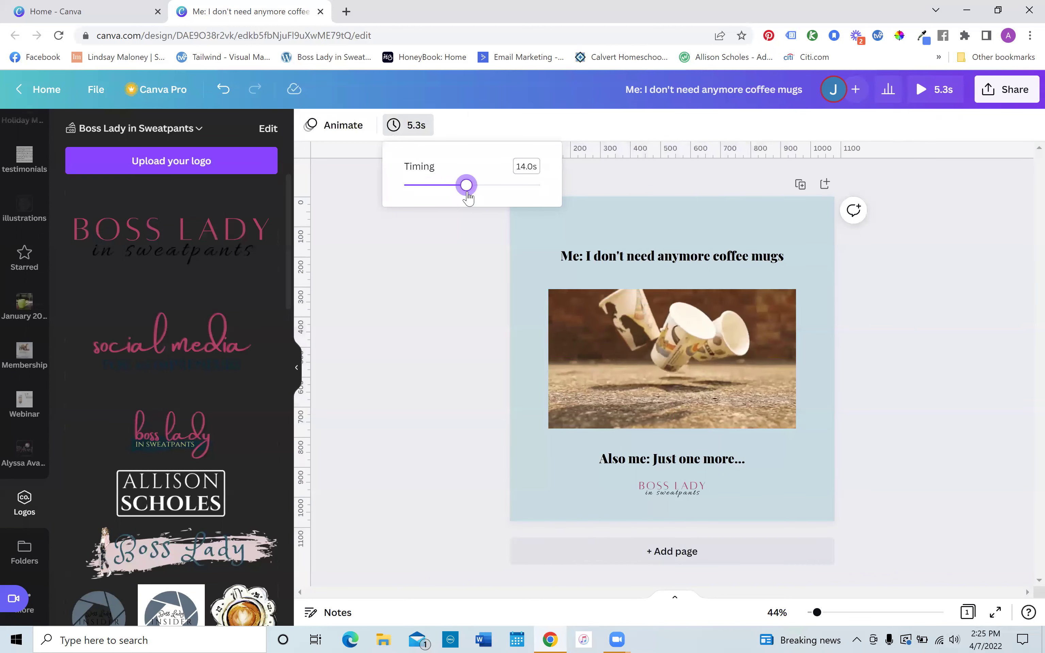
pyautogui.click(472, 267)
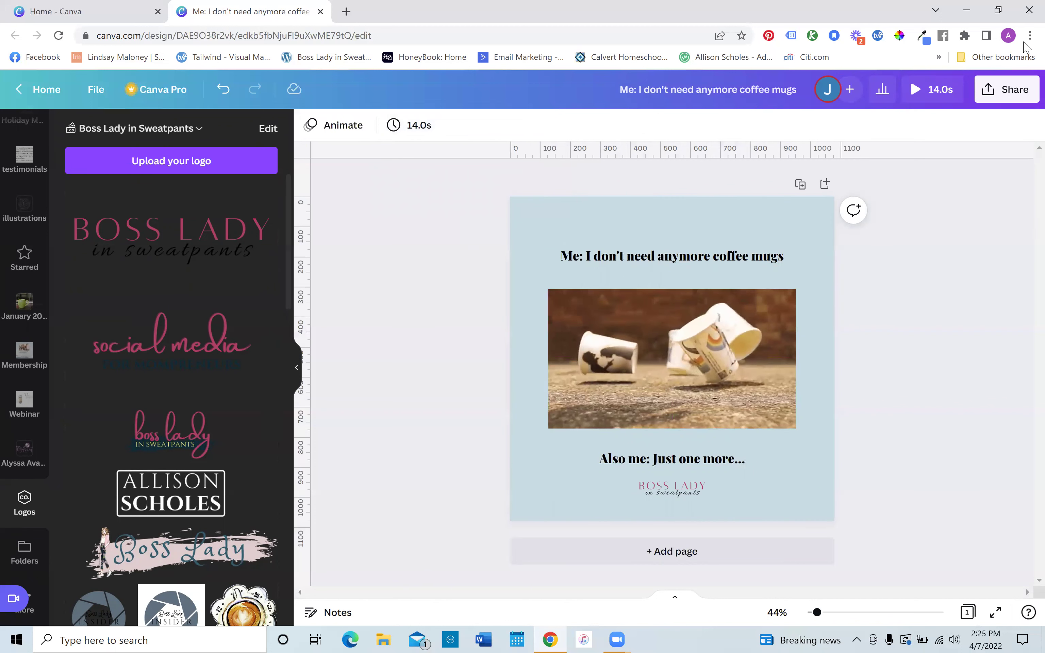
# - Download the design from the Share menu with file type MP4 Video
pyautogui.click(1017, 97)
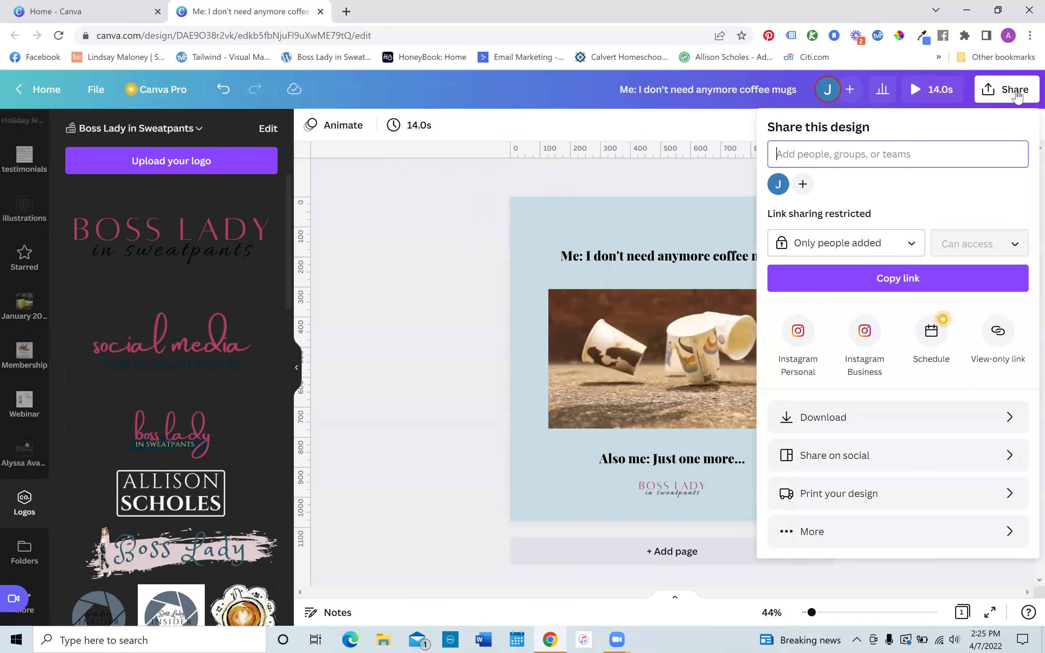
pyautogui.click(820, 417)
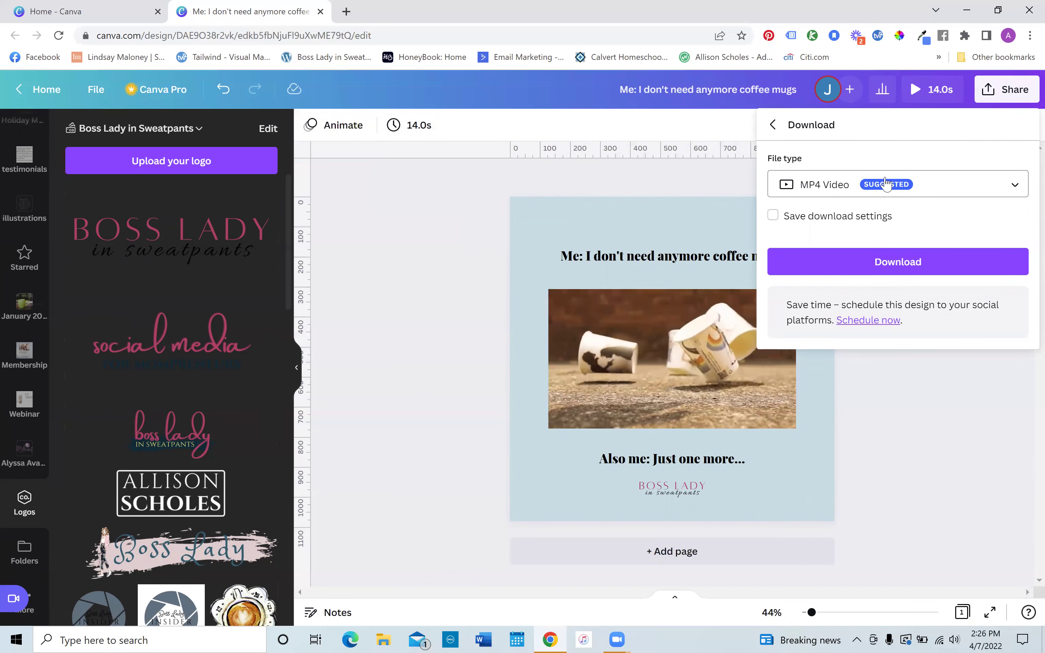
pyautogui.click(889, 262)
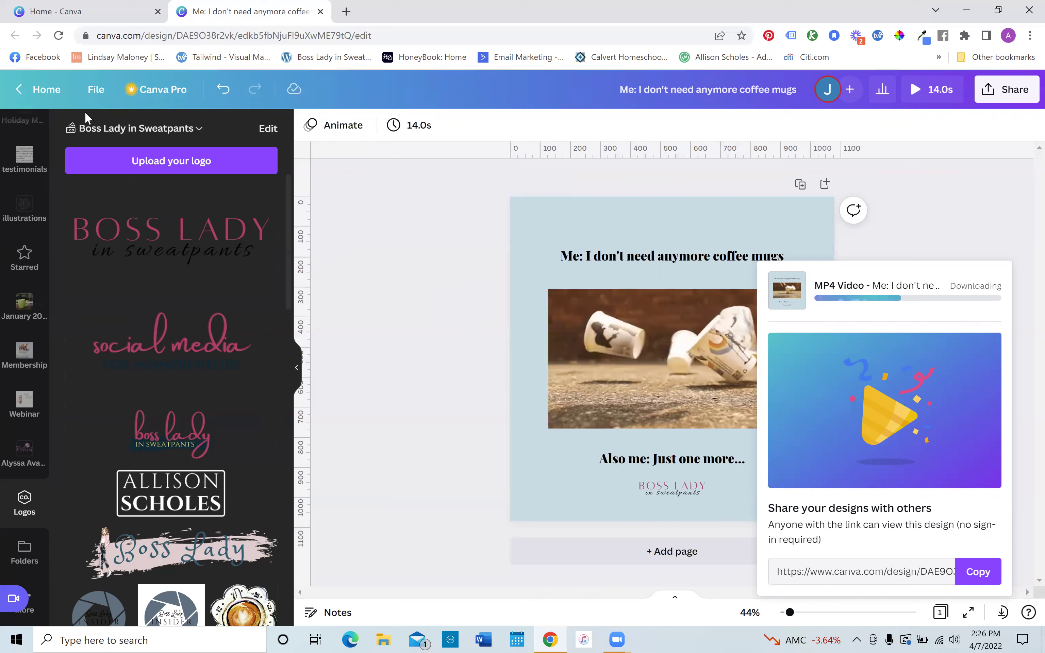
# - From the Home tab's Recent designs, open 'PIN Designs for Pinterest - reel hacks' and scroll to page 4
pyautogui.click(57, 17)
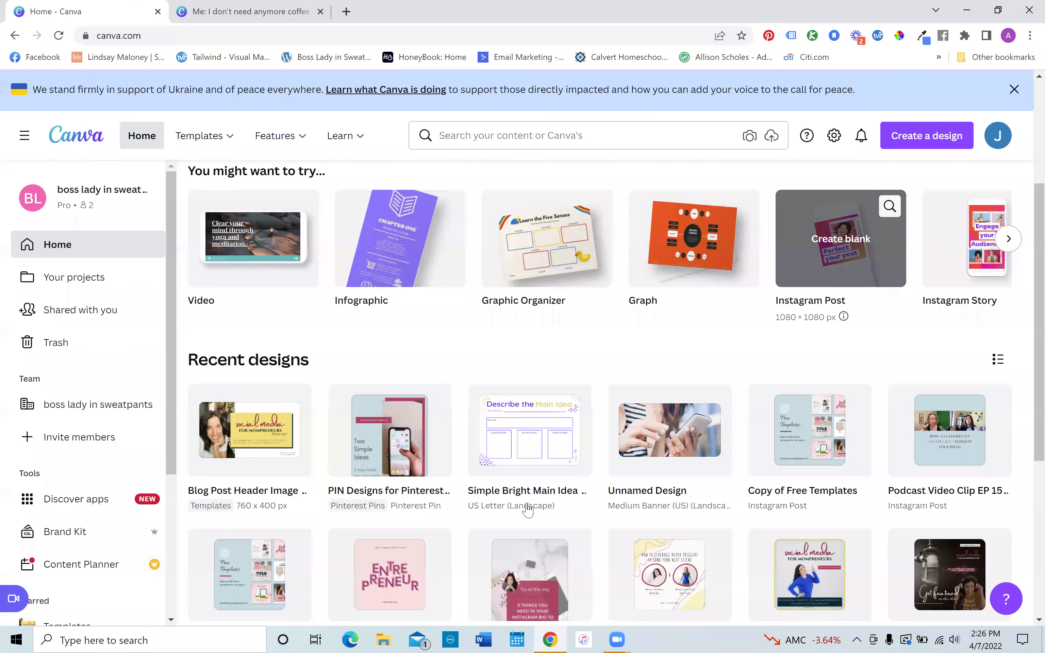
pyautogui.click(387, 430)
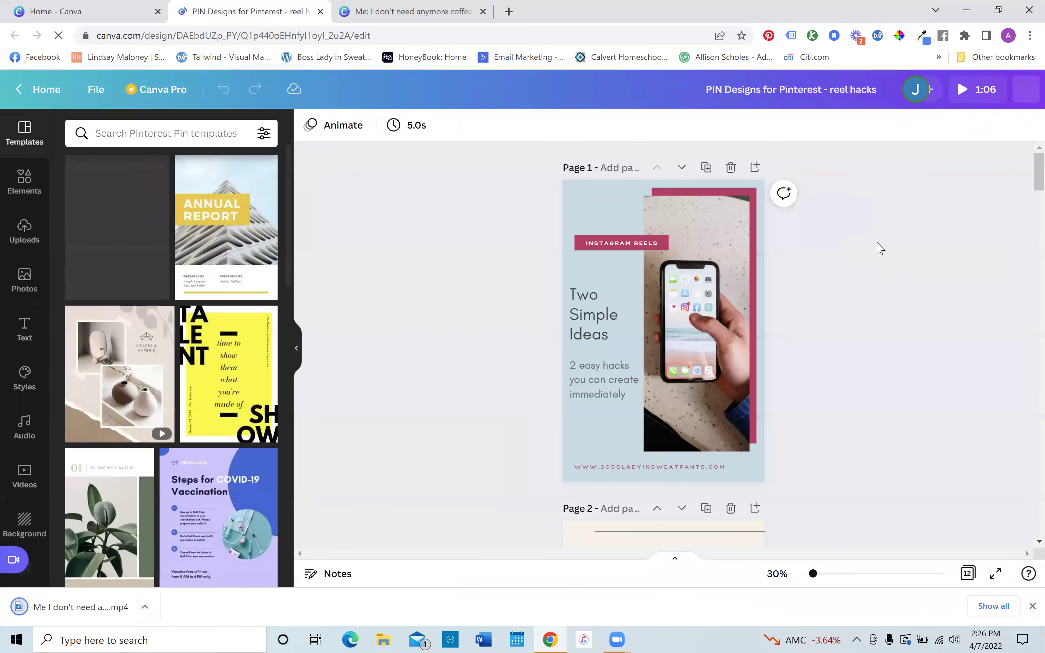
pyautogui.scroll(-20, 880, 249)
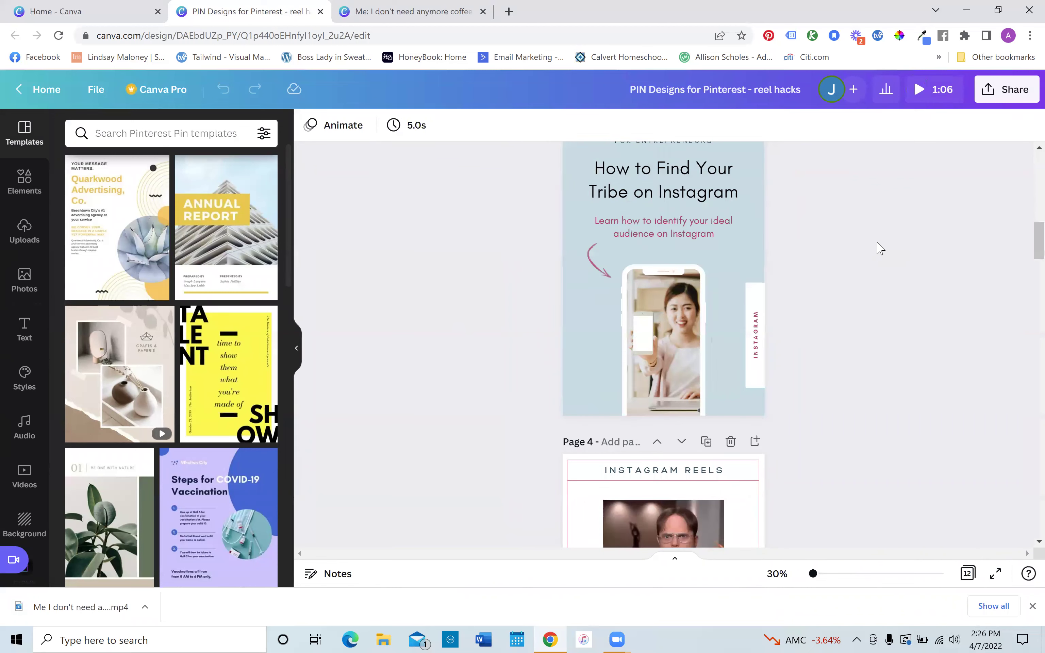
pyautogui.scroll(-2, 880, 249)
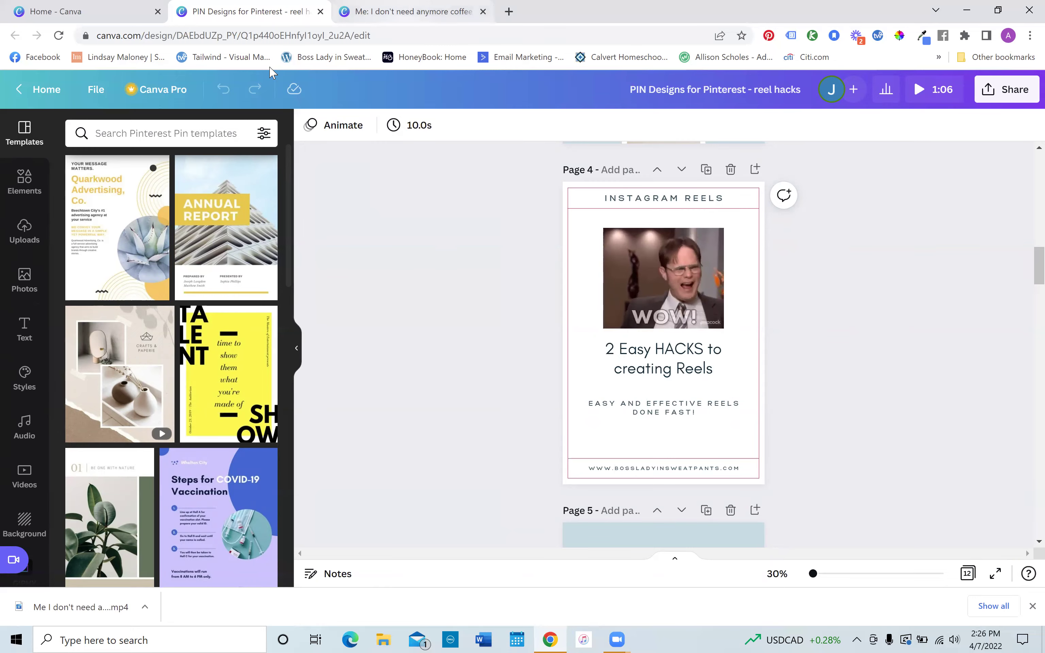
# - Return to the coffee-mugs meme design and dismiss the download progress panel
pyautogui.hotkey('ctrl', 'Tab')
pyautogui.click(923, 178)
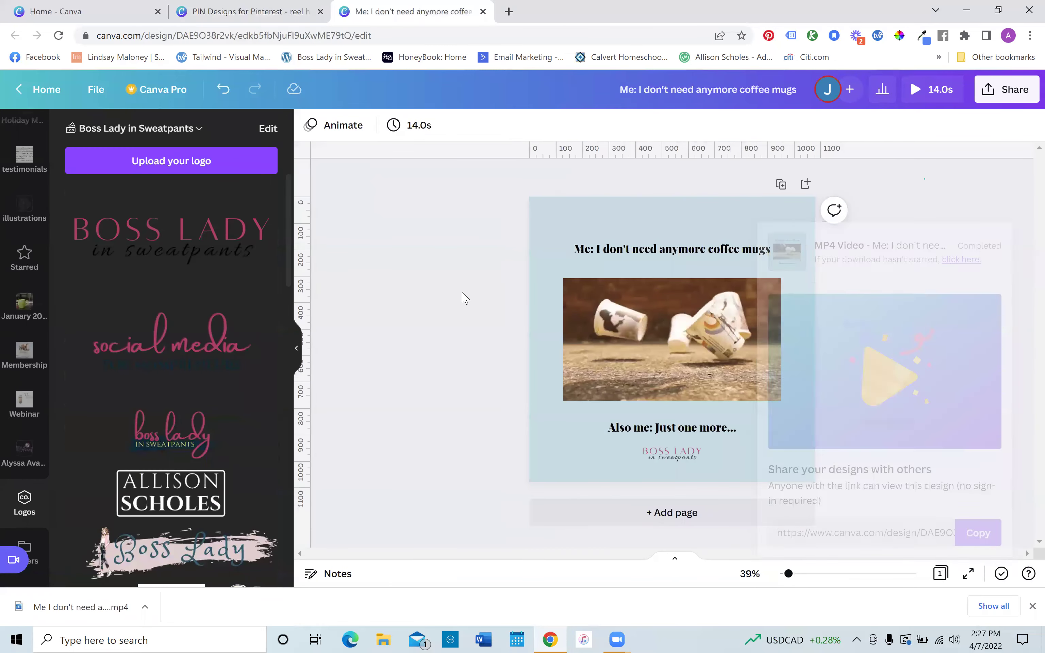
pyautogui.scroll(10, 13, 415)
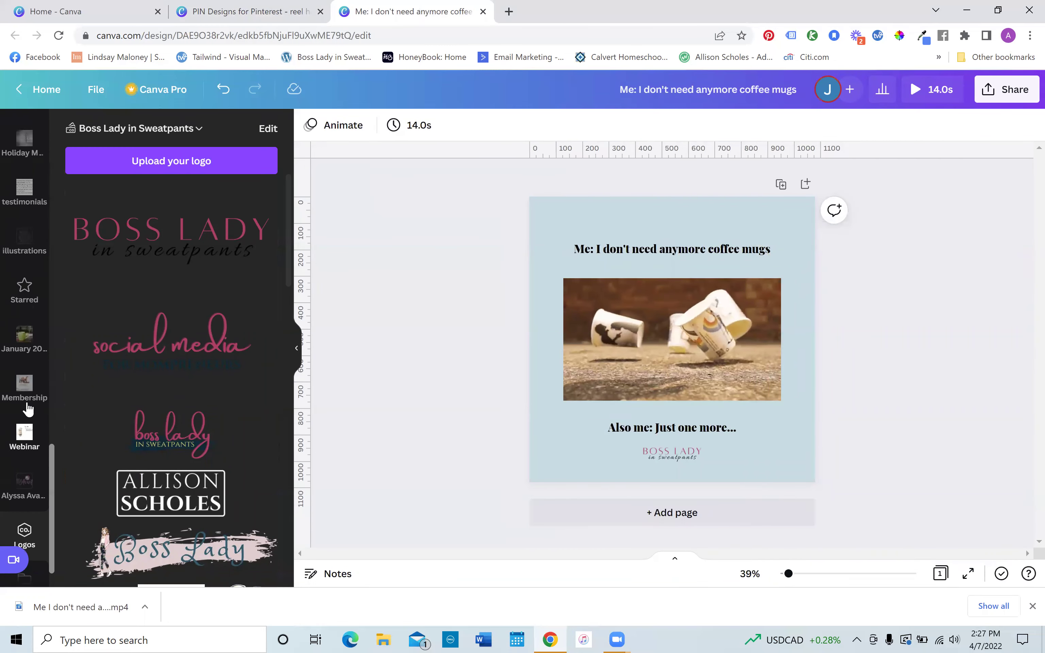
pyautogui.scroll(-5, 17, 447)
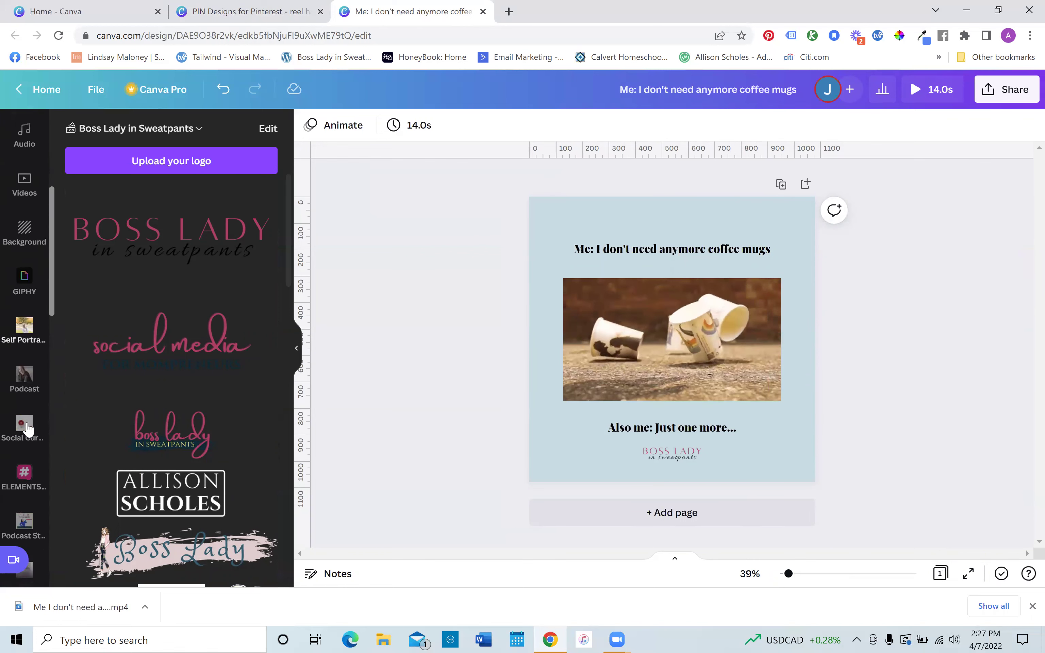
# - Search GIPHY for 'loki', then 'schitts creek', and select the coffee-cup GIF on the page
pyautogui.click(12, 284)
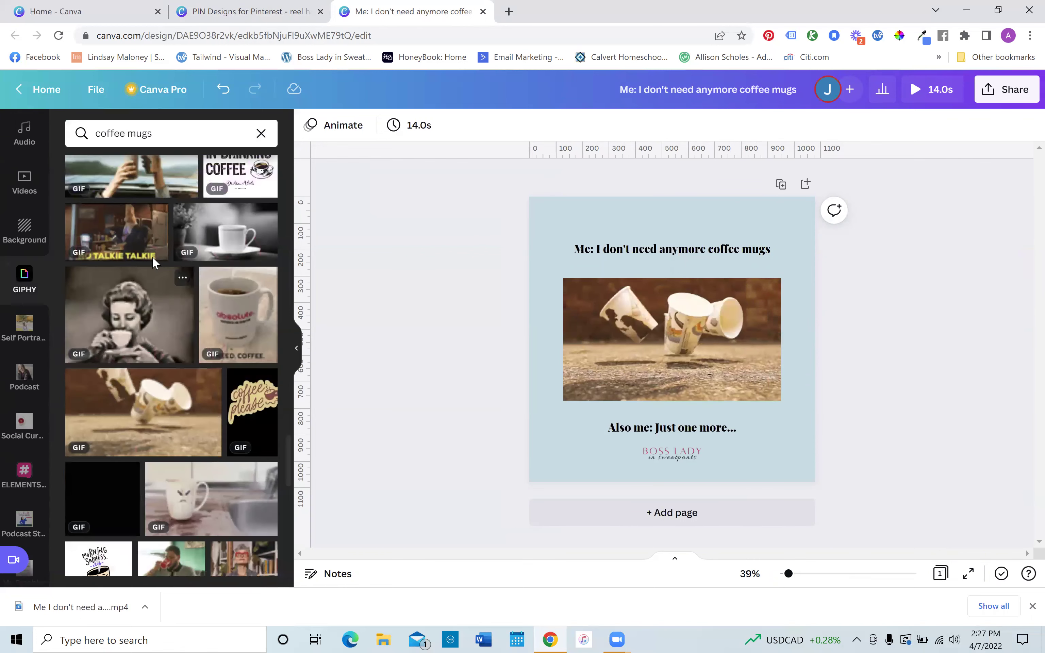
pyautogui.click(261, 133)
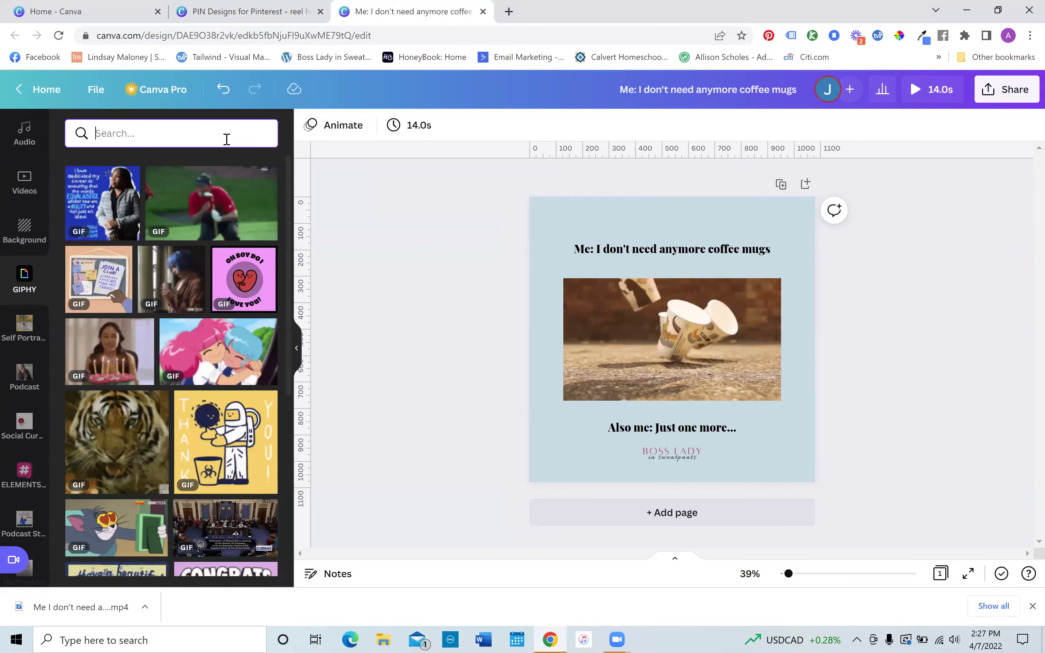
pyautogui.write('loki')
pyautogui.press('Return')
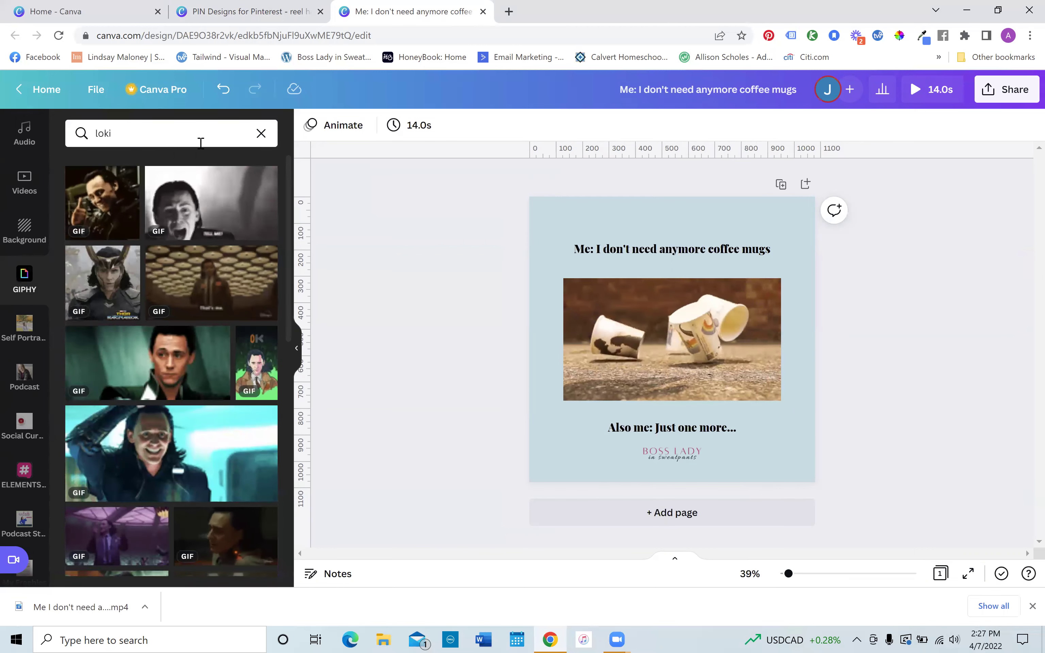
pyautogui.doubleClick(107, 133)
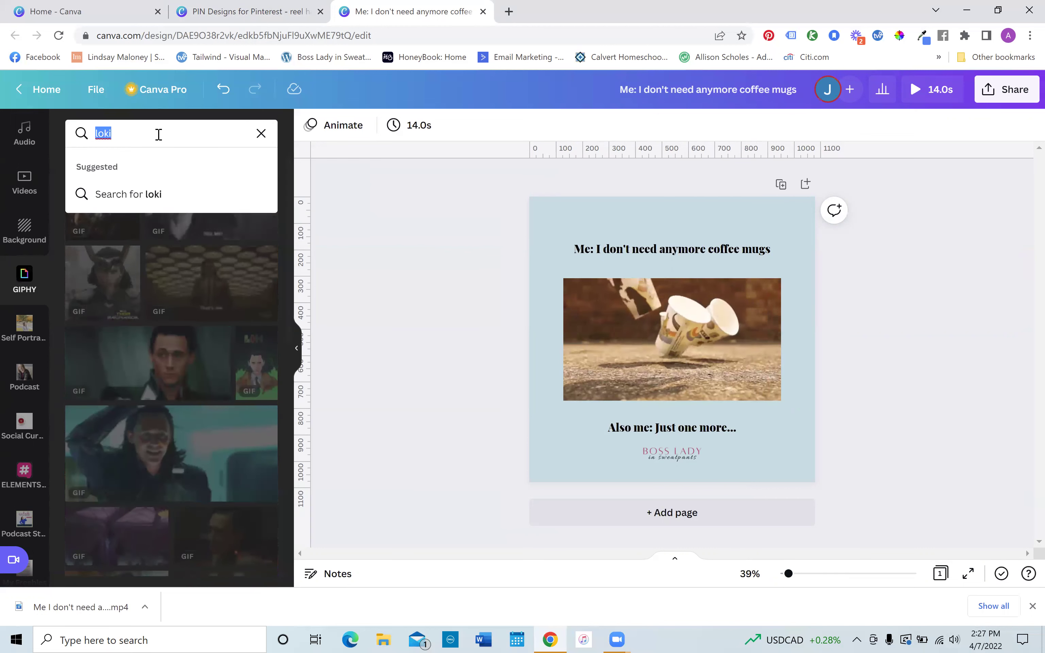
pyautogui.write('schitt')
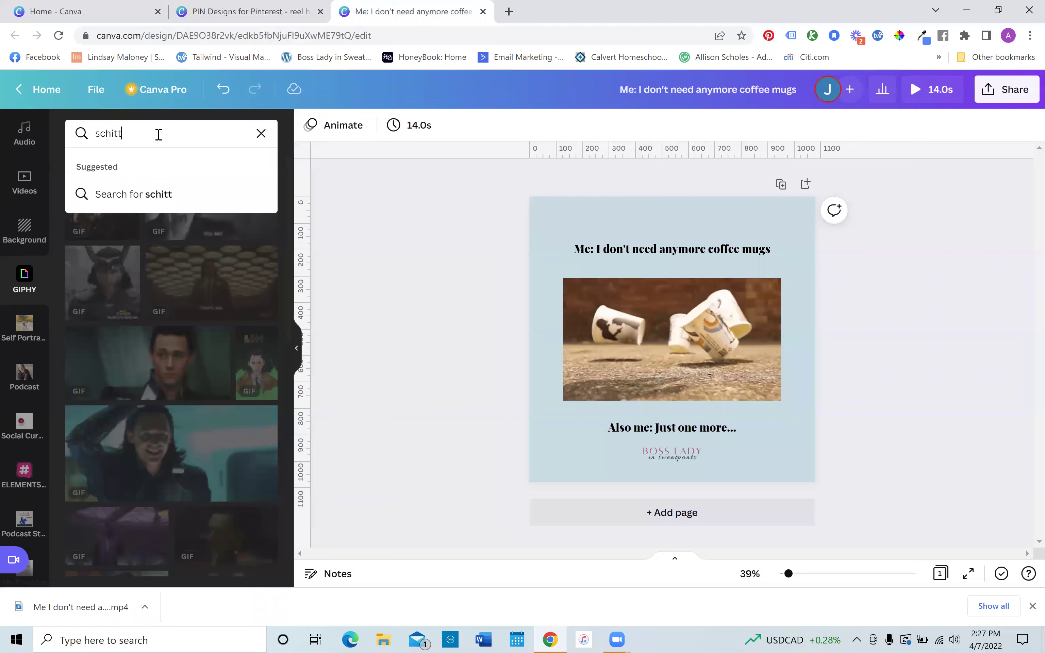
pyautogui.write('s ')
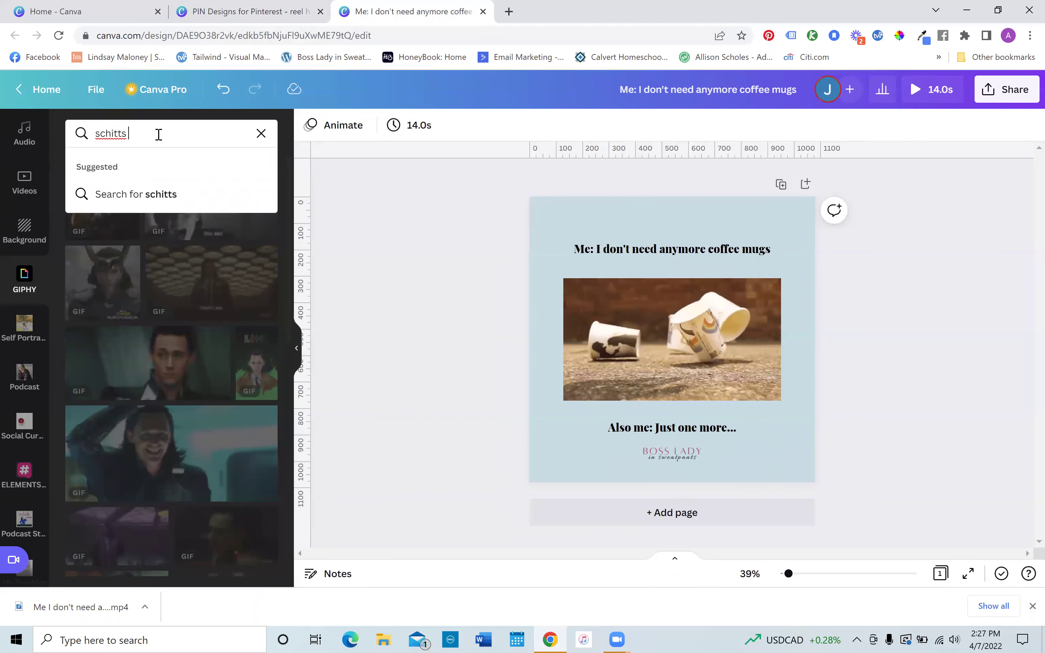
pyautogui.write('creek')
pyautogui.press('Return')
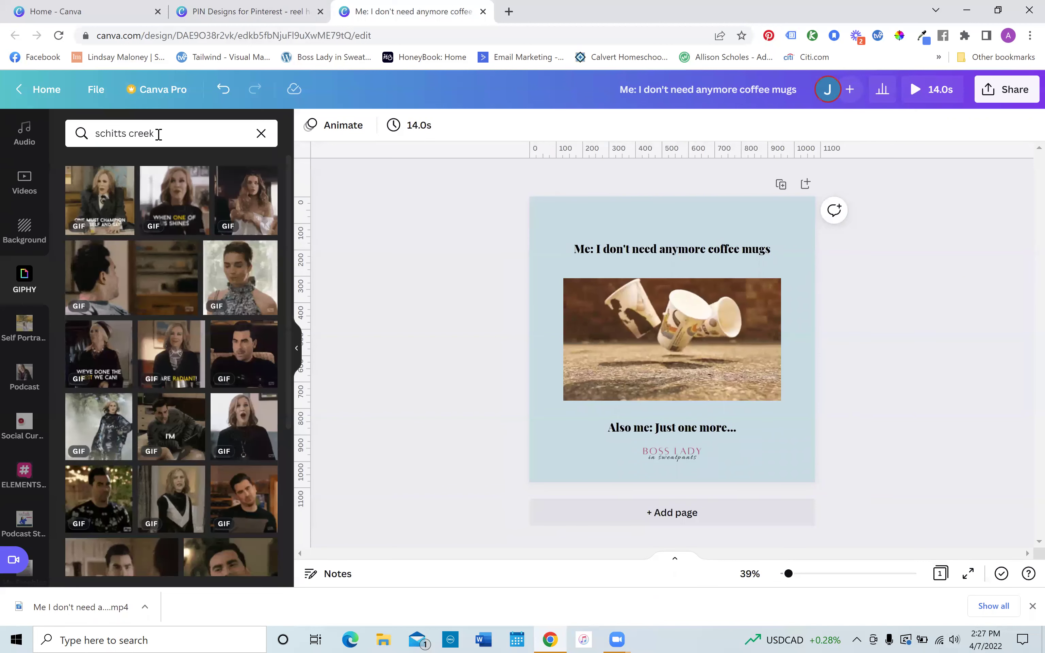
pyautogui.click(659, 302)
# - Replace the coffee-cup GIF with a smaller Schitt's Creek 'TOTALLY' GIF under the top caption
pyautogui.press('Delete')
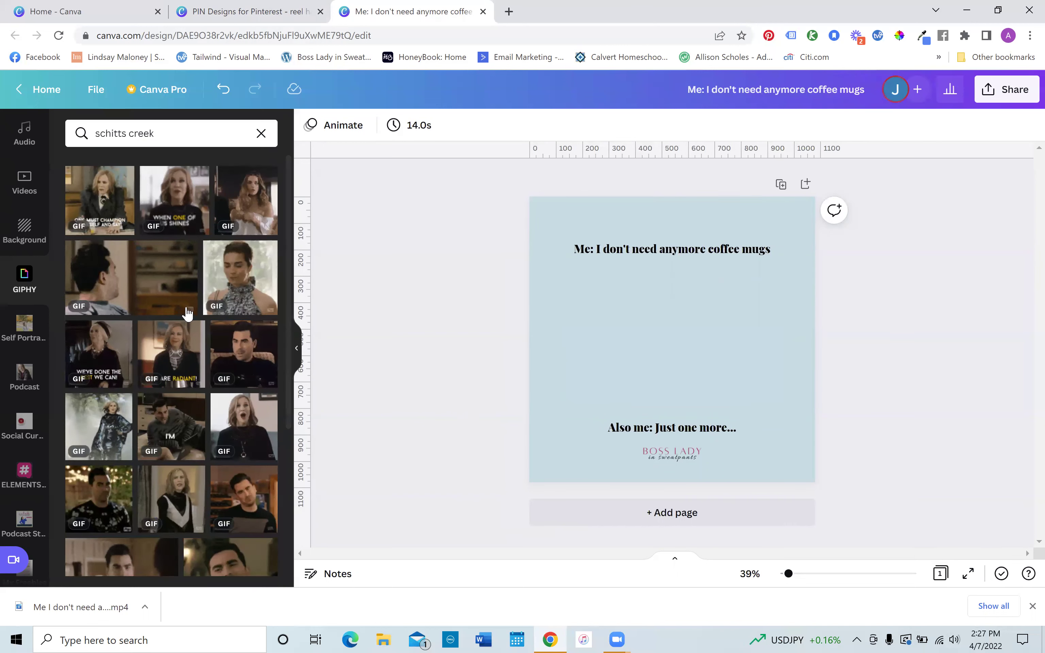
pyautogui.click(245, 288)
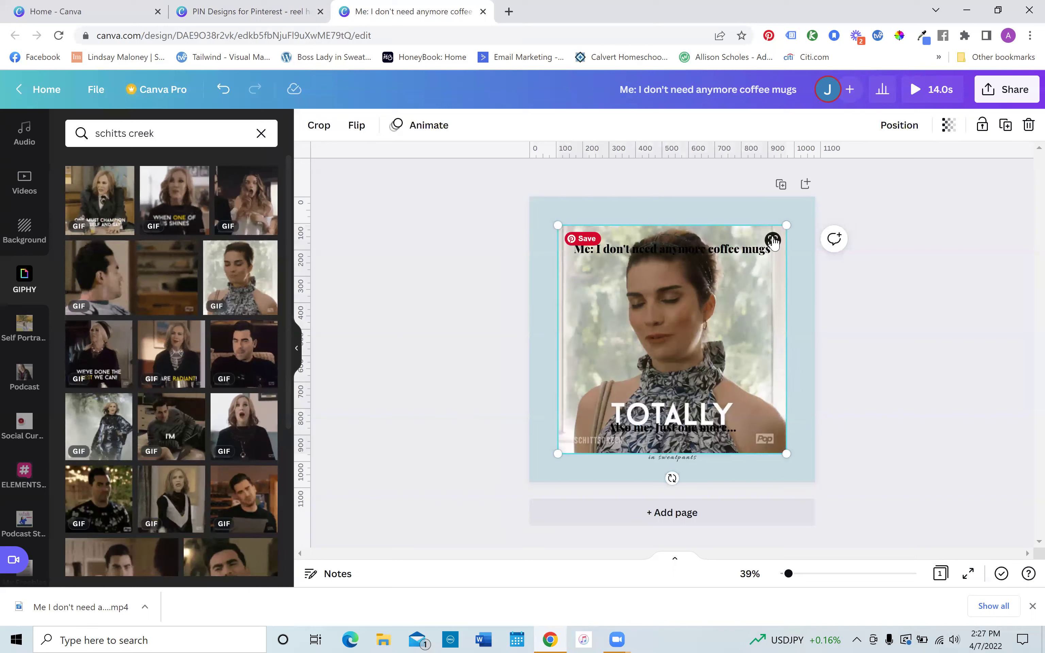
pyautogui.moveTo(788, 231); pyautogui.dragTo(729, 283)
pyautogui.moveTo(557, 452); pyautogui.dragTo(579, 433)
pyautogui.moveTo(651, 360)
pyautogui.mouseDown()
pyautogui.moveTo(665, 345)
pyautogui.moveTo(657, 341)
pyautogui.mouseUp()
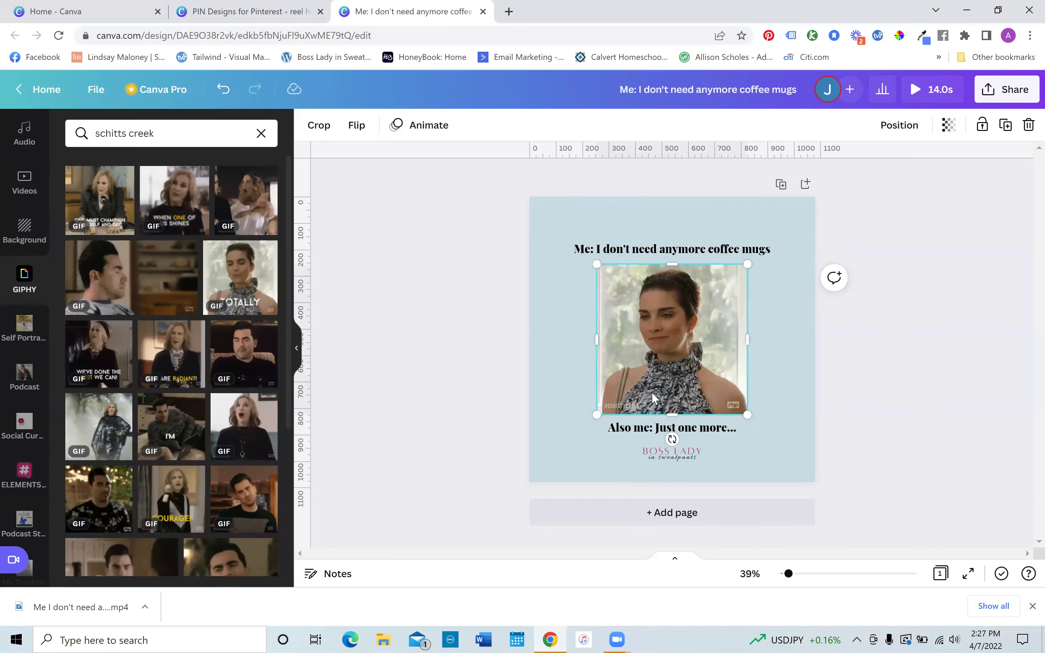
# - Delete the 'Also me: Just one more...' caption and nudge the TOTALLY GIF slightly lower
pyautogui.click(711, 433)
pyautogui.press('Delete')
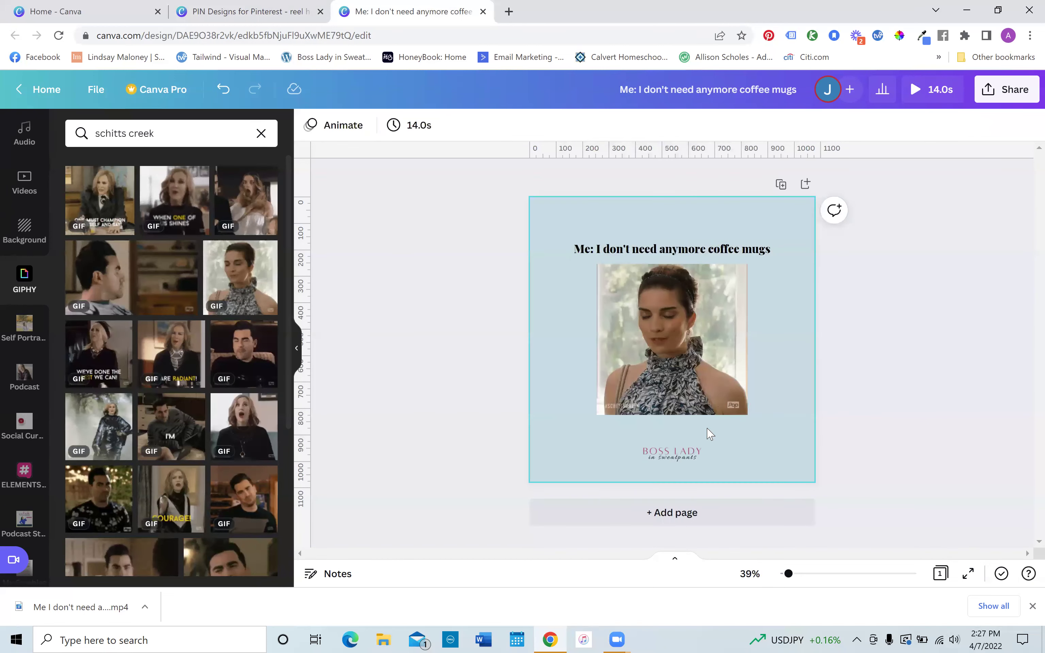
pyautogui.click(697, 371)
pyautogui.moveTo(699, 375); pyautogui.dragTo(695, 386)
pyautogui.click(475, 339)
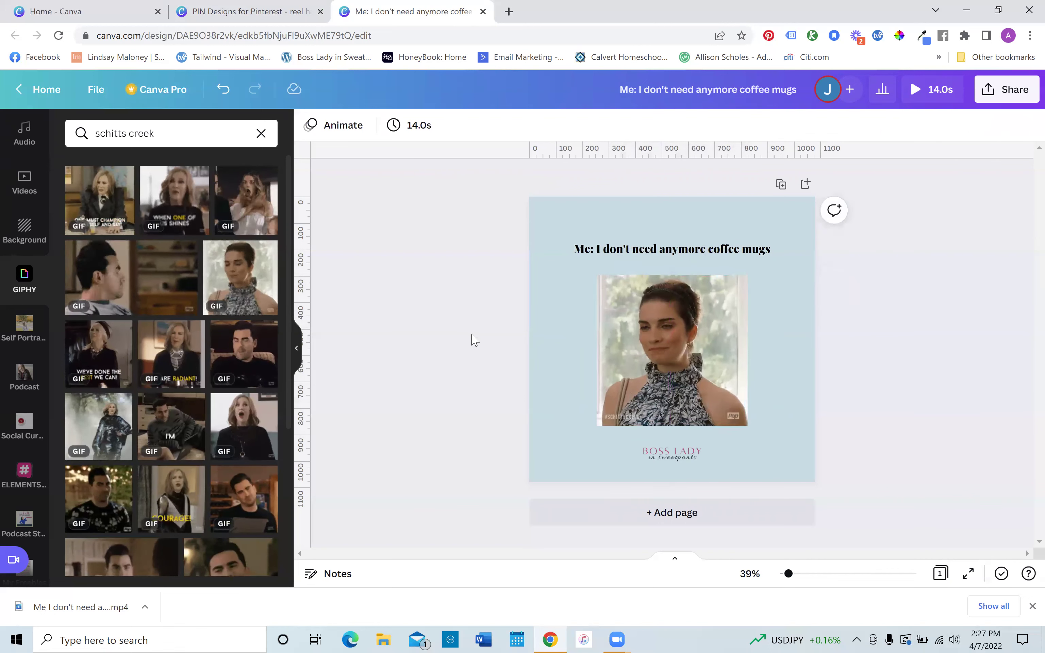